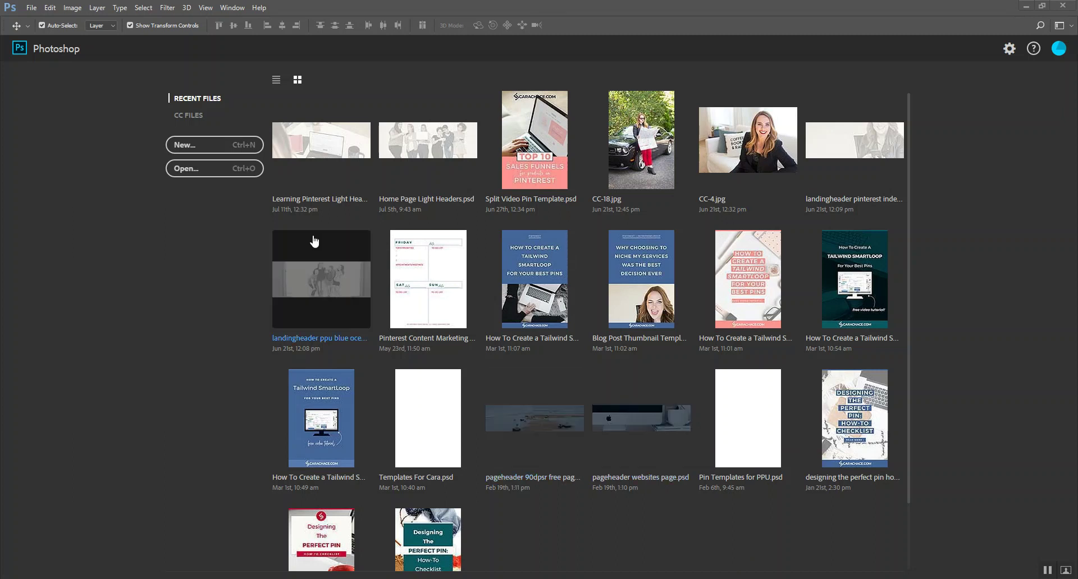
Create a new document 'Stacked Video Pin Template' at 1000 × 1500 pixels, 300 ppi.
click(206, 147)
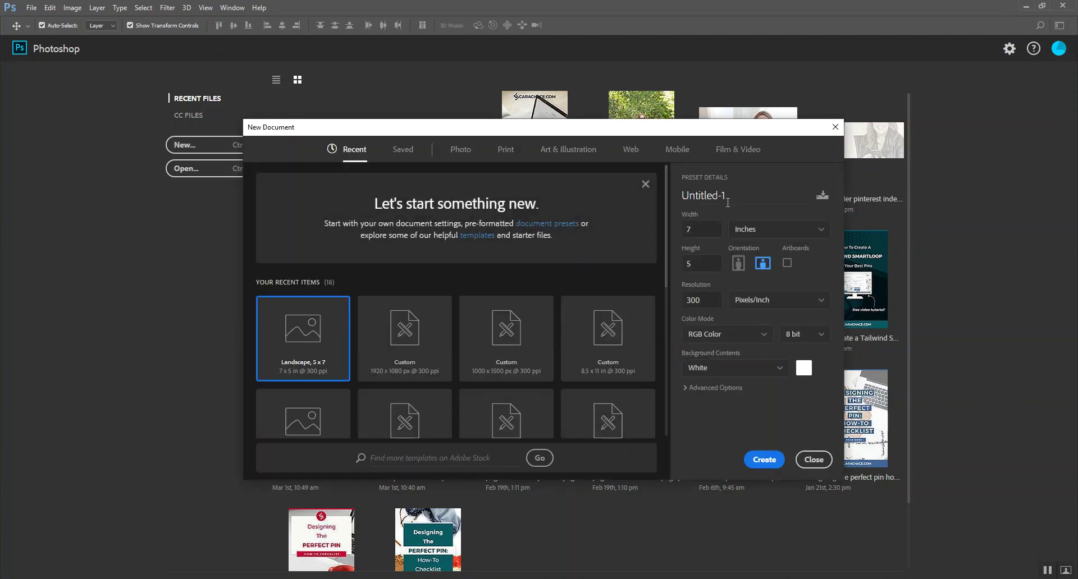
drag(727, 198, 683, 198)
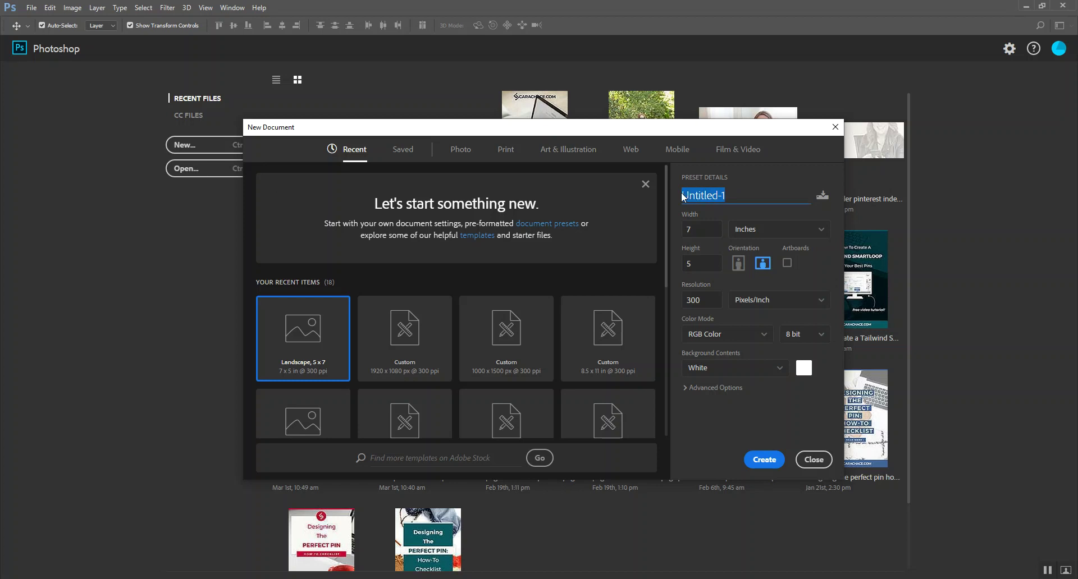
text(Sta)
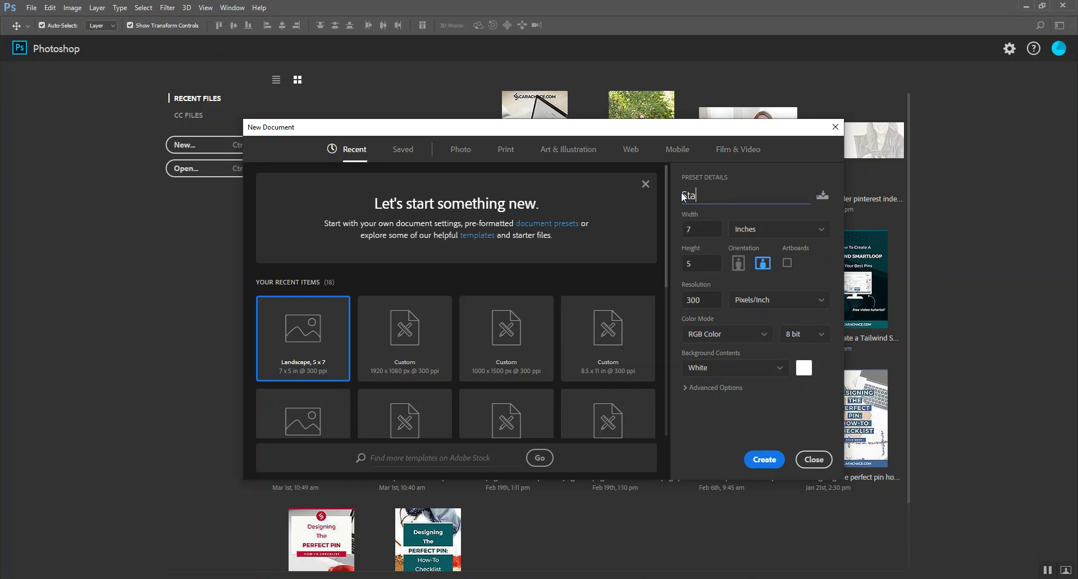
text(cked Video Pin Template)
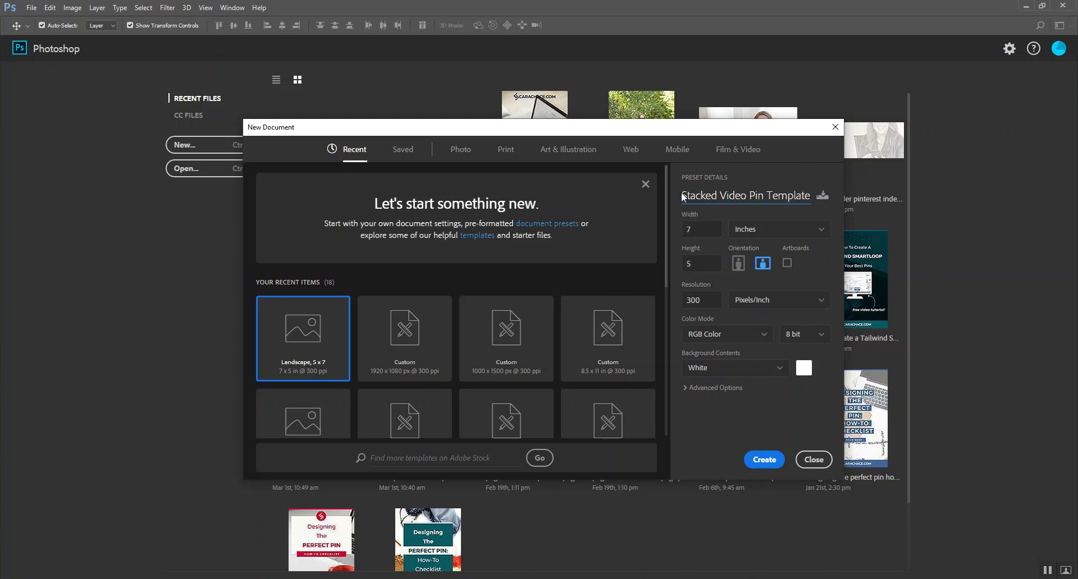
click(752, 229)
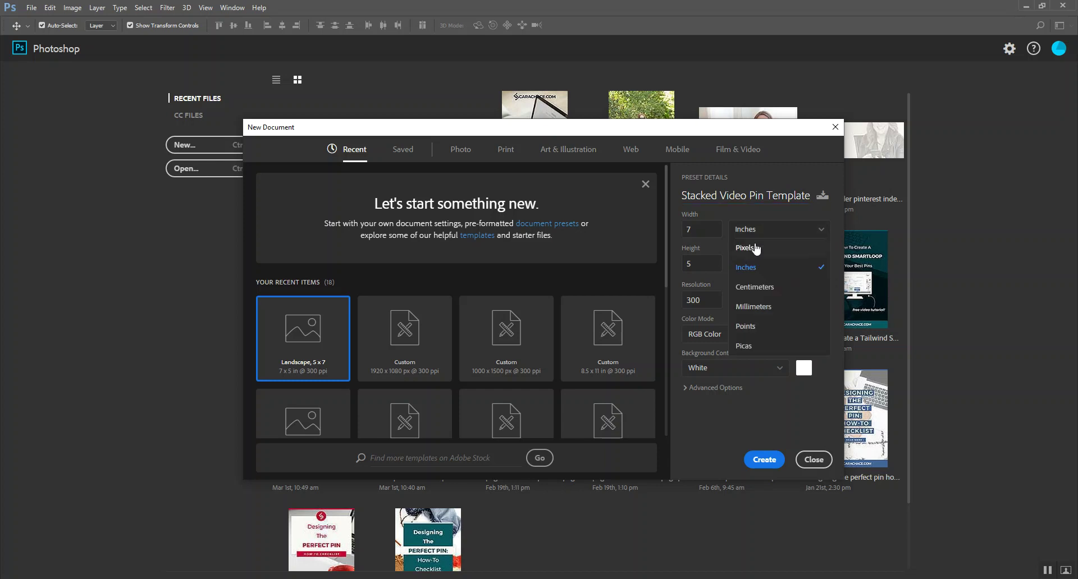
click(755, 249)
drag(714, 233, 675, 227)
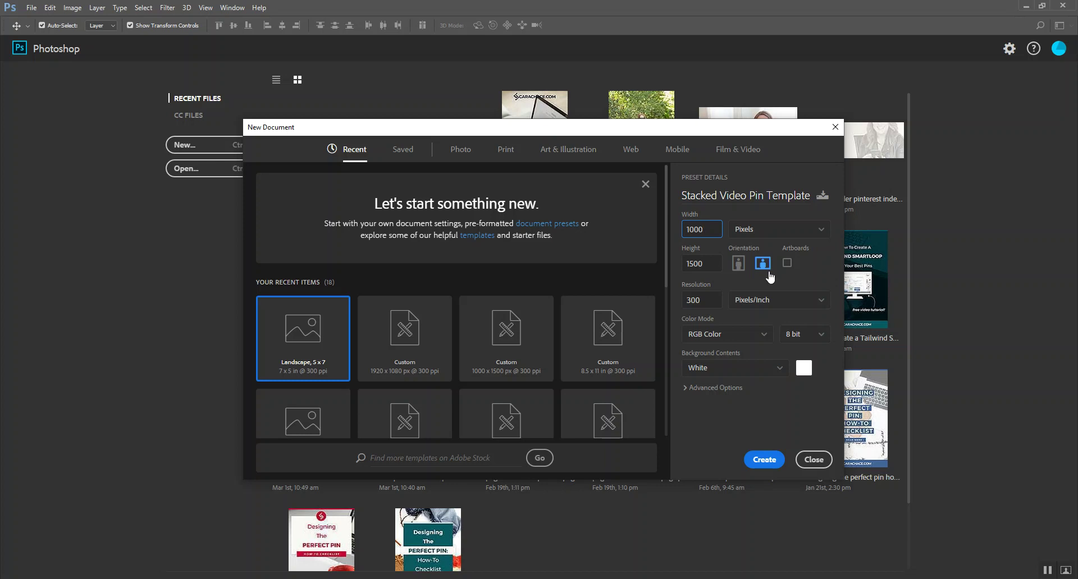
click(768, 465)
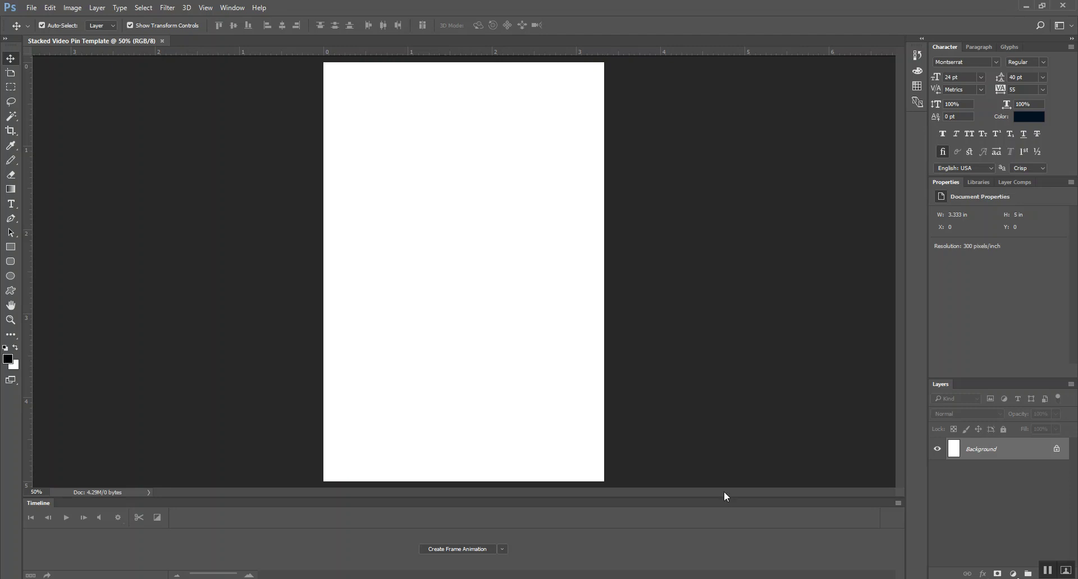
Hide the Timeline panel and show it again from the Window menu.
click(232, 8)
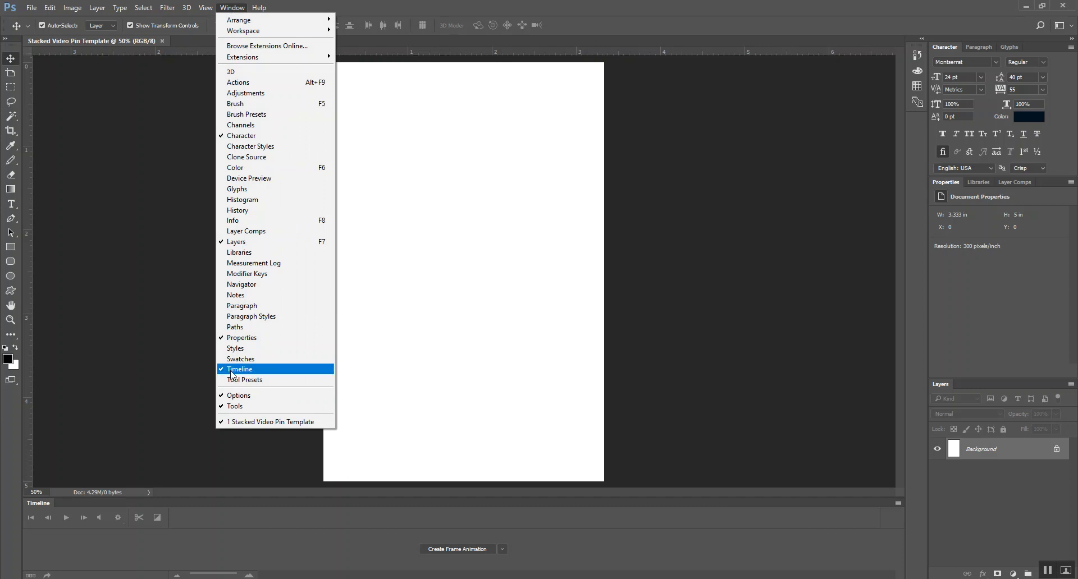
click(232, 369)
click(231, 10)
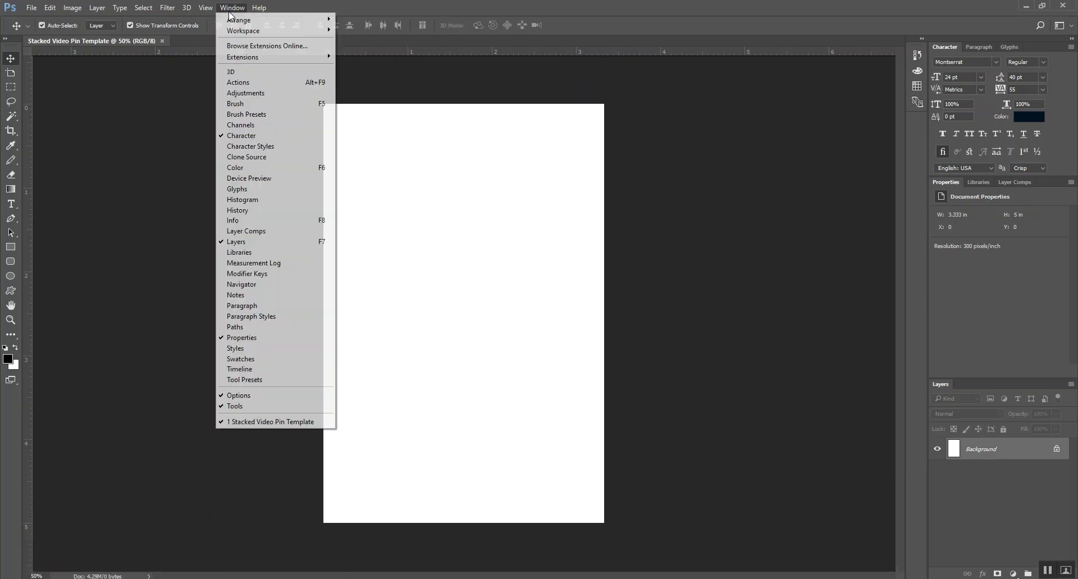
click(264, 369)
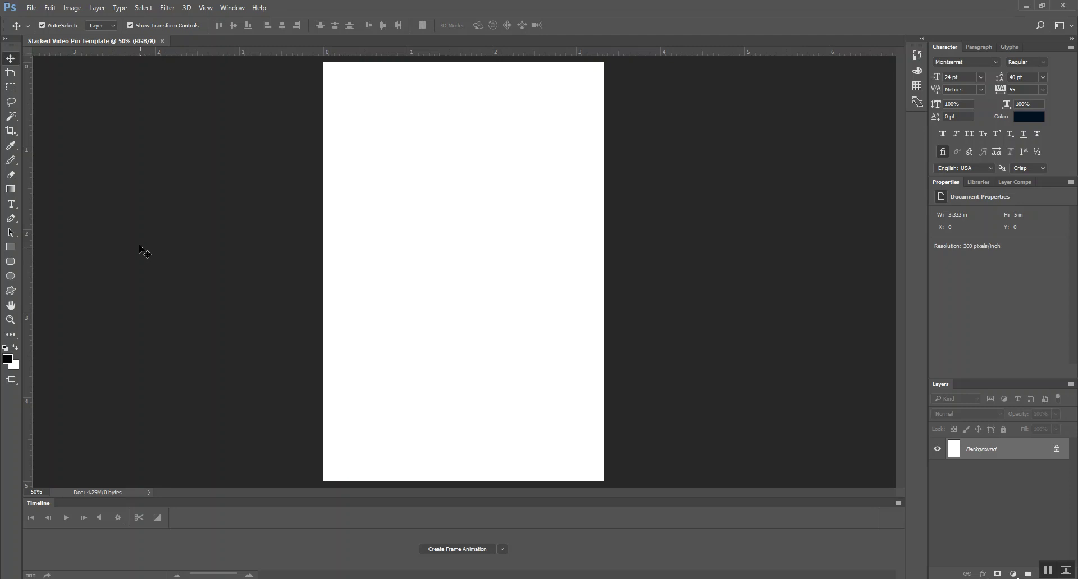
Add Laptop - 3145.mp4 from the Stock Photos On Brand folder as a new video layer.
click(101, 10)
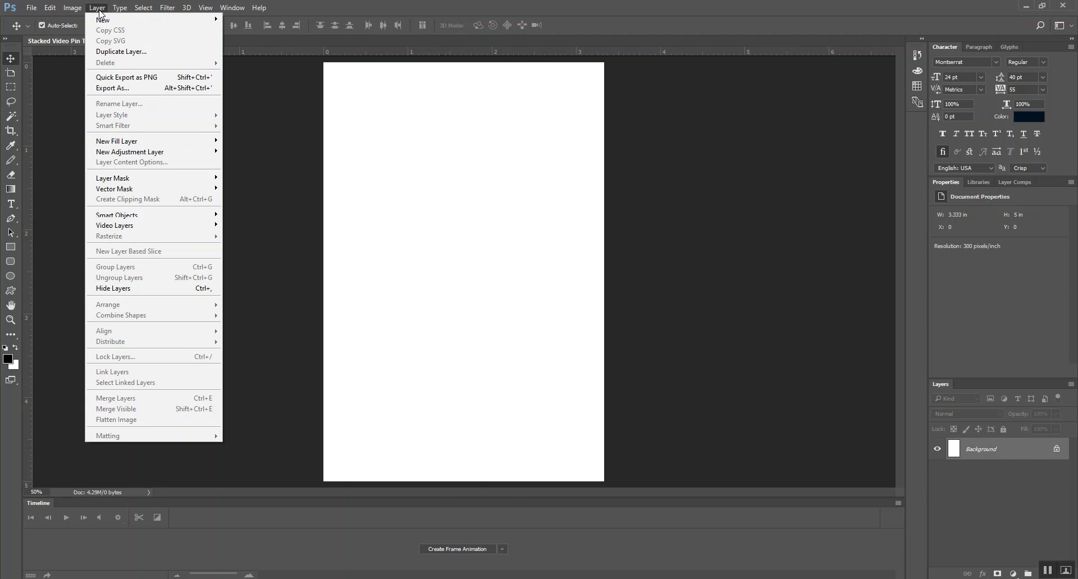
mouse_move(137, 232)
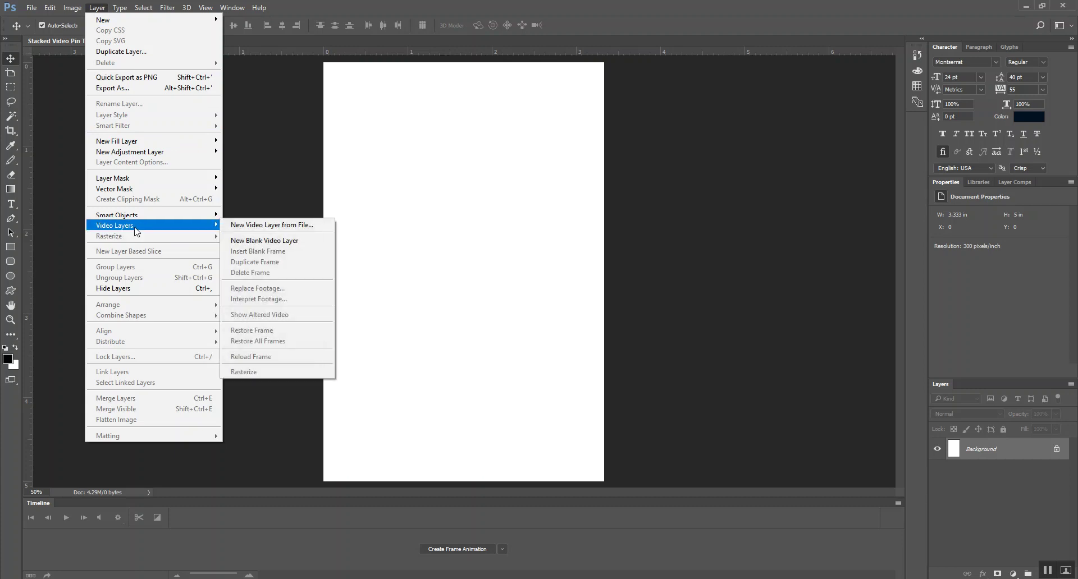
click(231, 228)
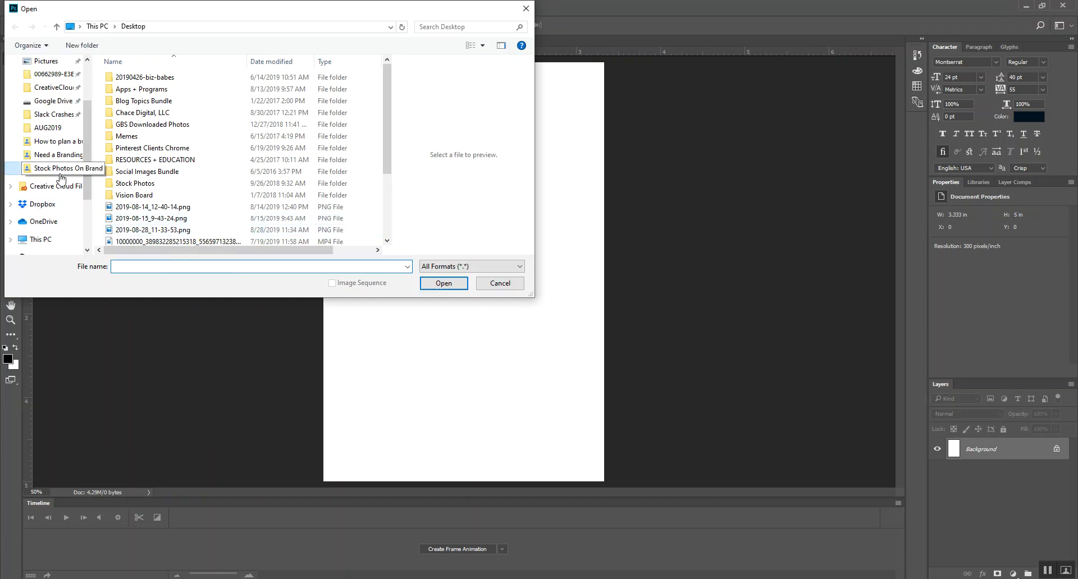
click(61, 174)
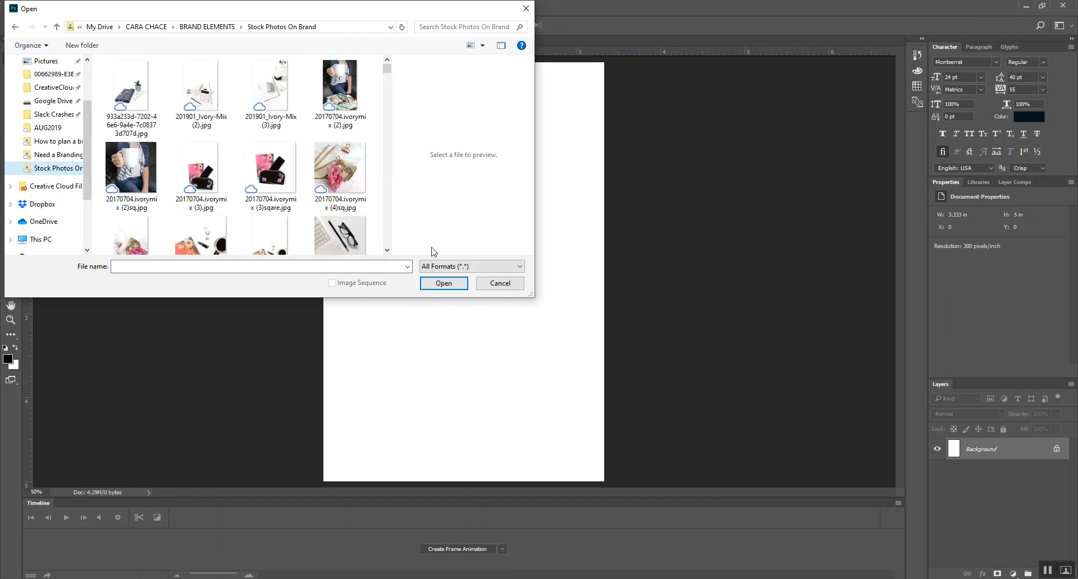
click(436, 267)
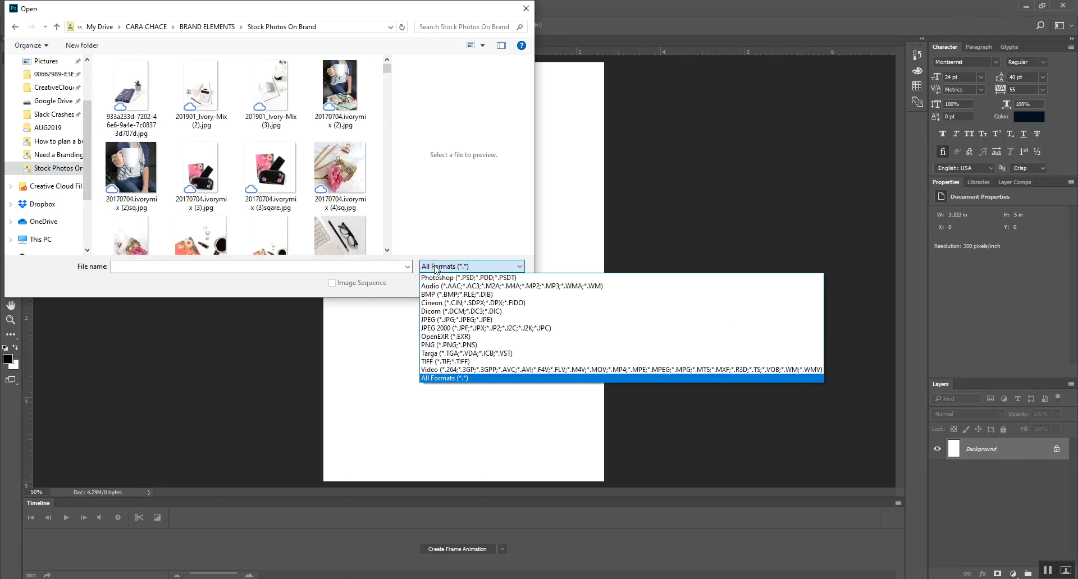
click(450, 371)
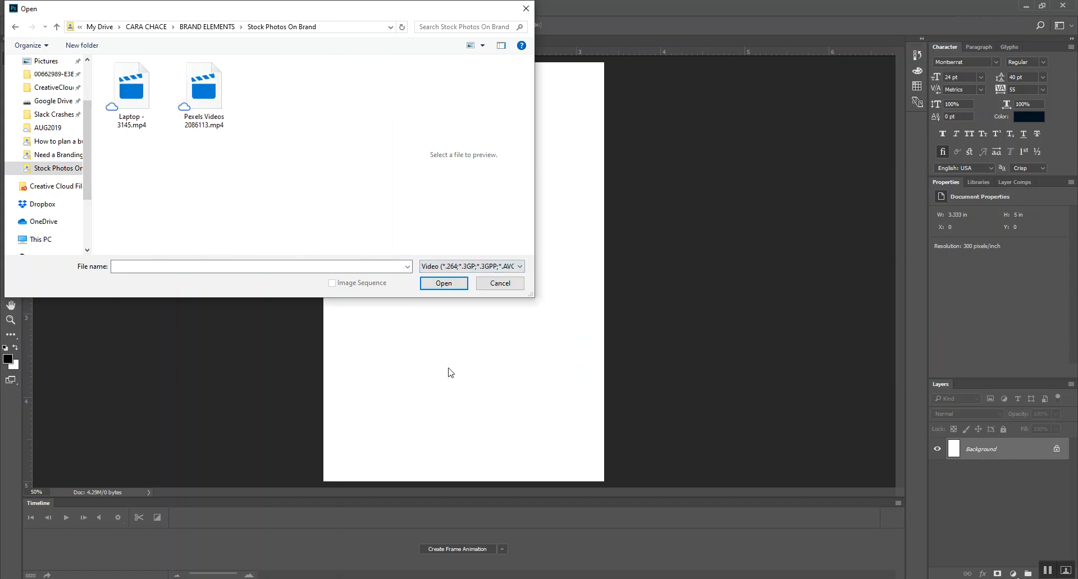
click(132, 115)
click(451, 284)
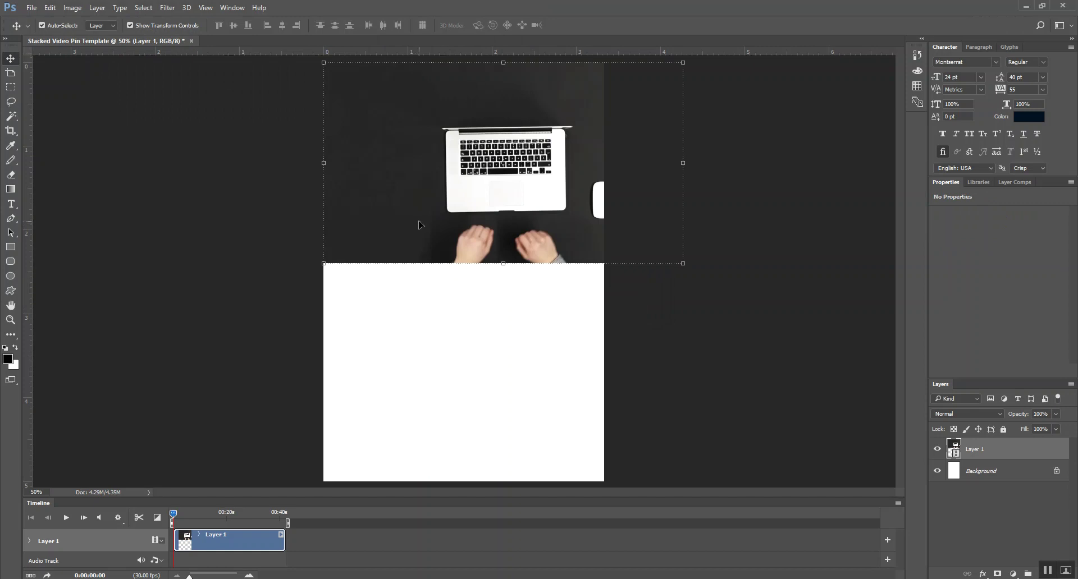
Move the laptop video left so the mouse shows, cancelling the smart-object prompt on a corner resize.
drag(416, 223, 376, 225)
click(276, 337)
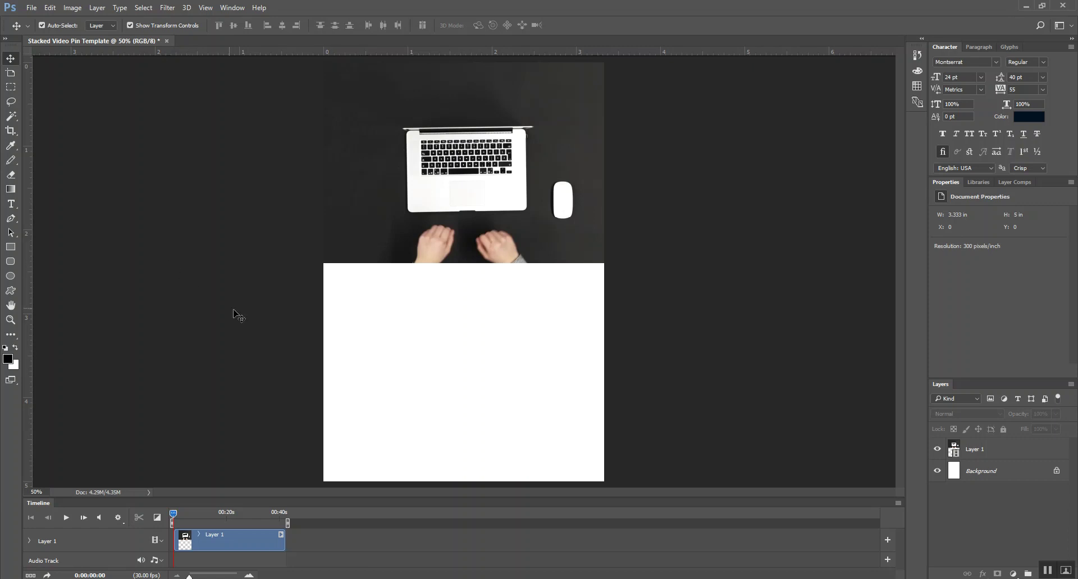
click(340, 243)
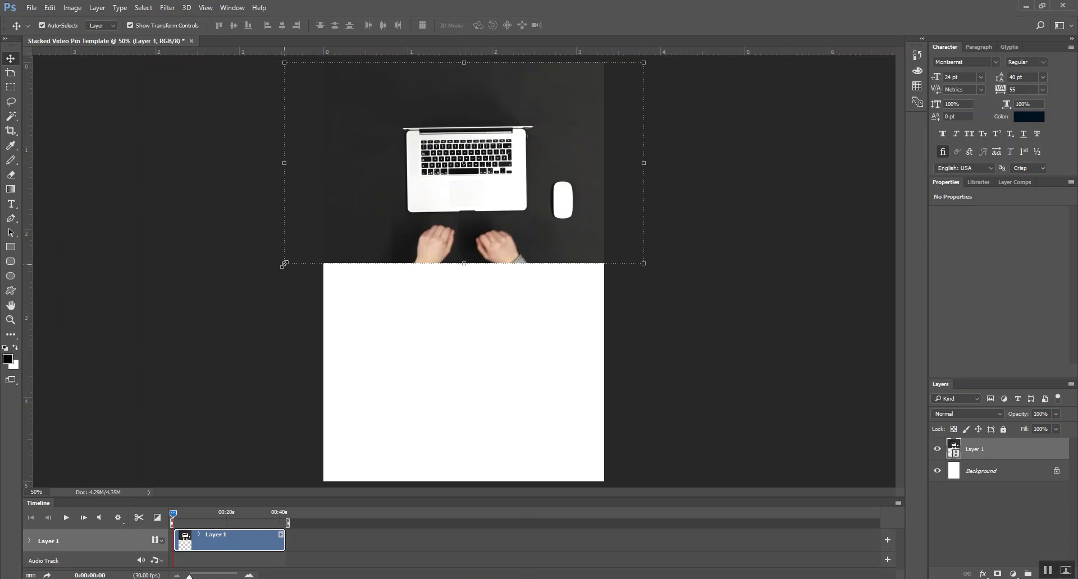
drag(284, 264, 264, 271)
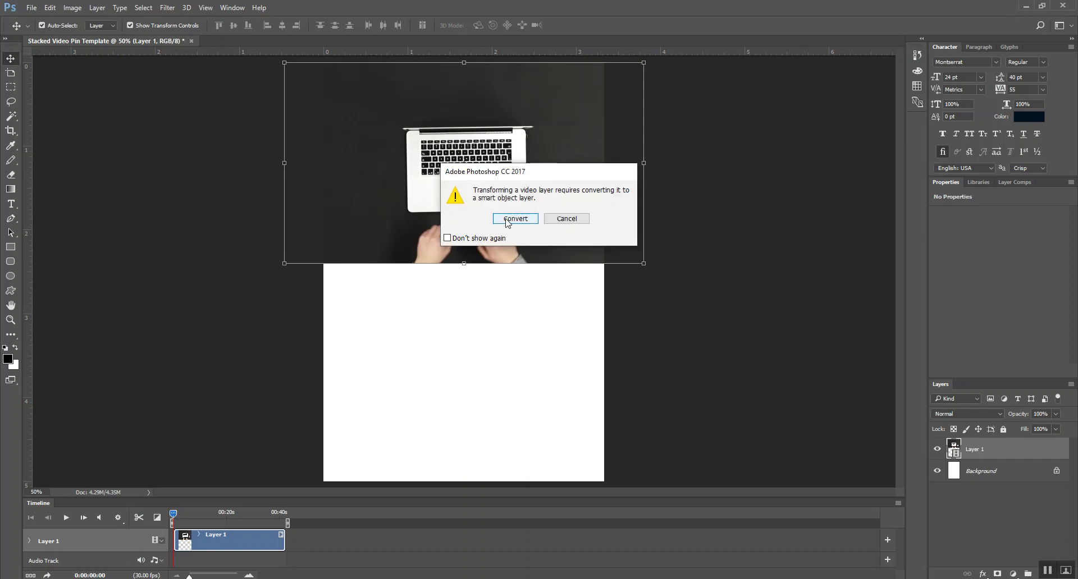
click(564, 219)
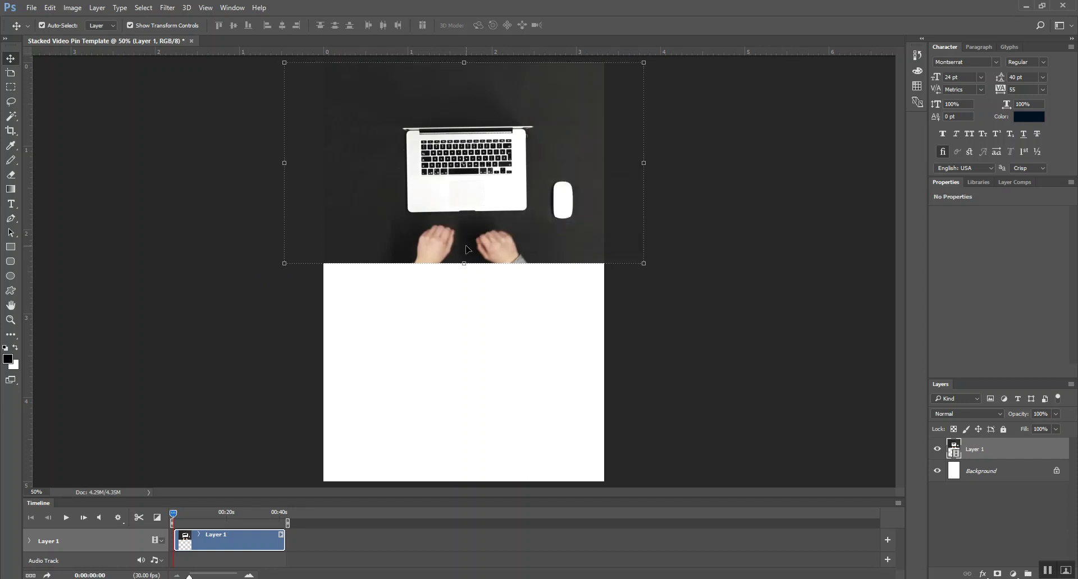
click(49, 8)
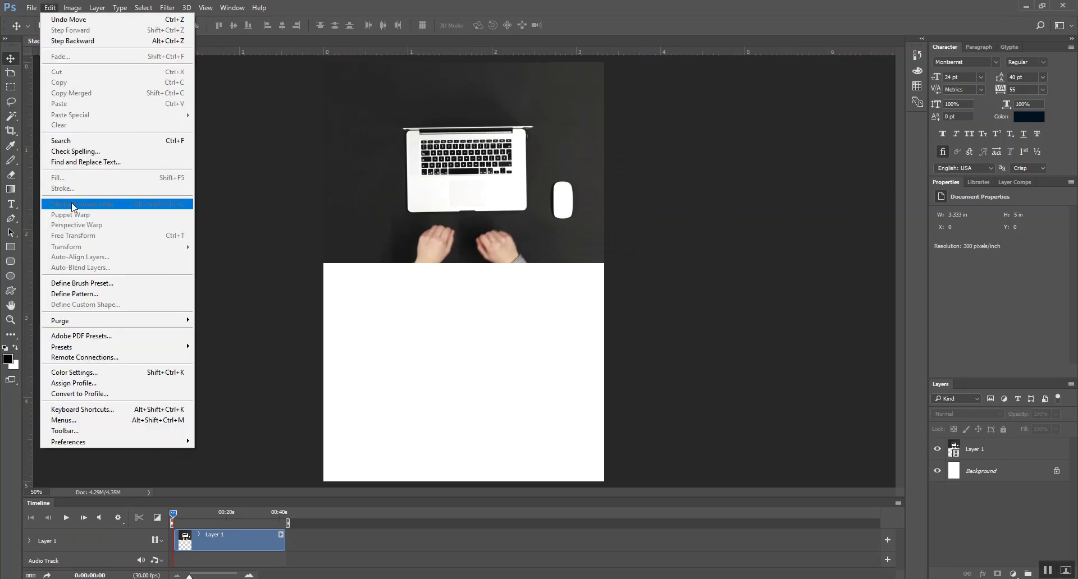
Place embedded stacked pin image 1.png and move it to the pin's bottom edge.
mouse_move(26, 7)
click(51, 215)
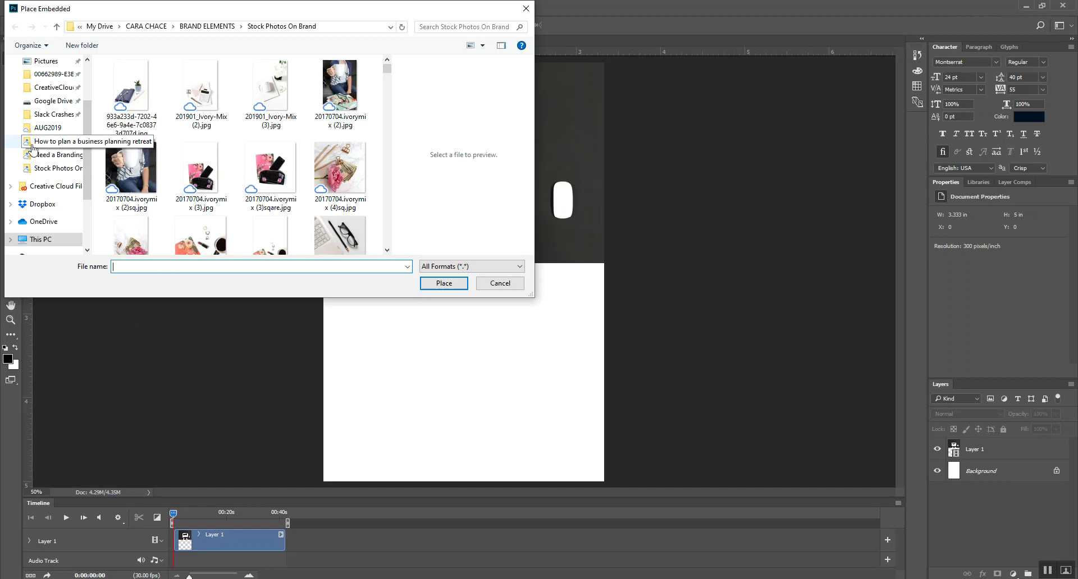
click(40, 141)
scroll(199, 229, down, 2)
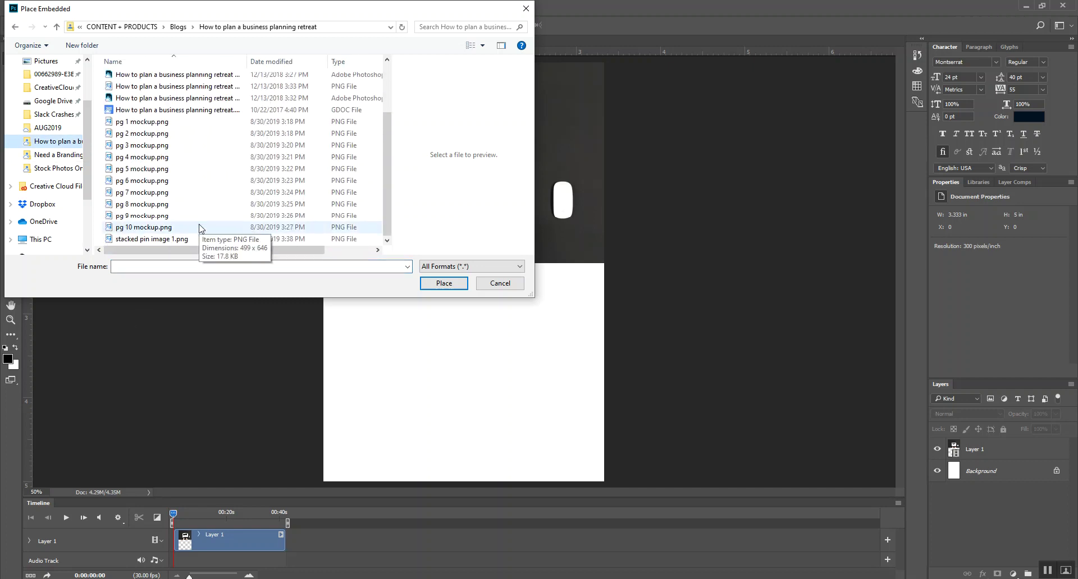
click(189, 239)
click(443, 284)
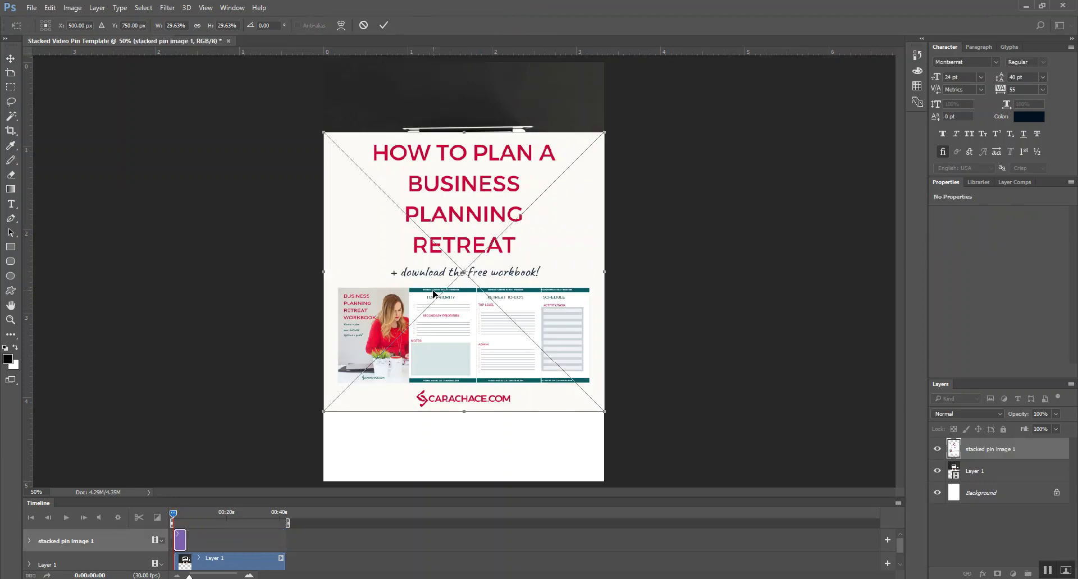
drag(450, 250, 447, 318)
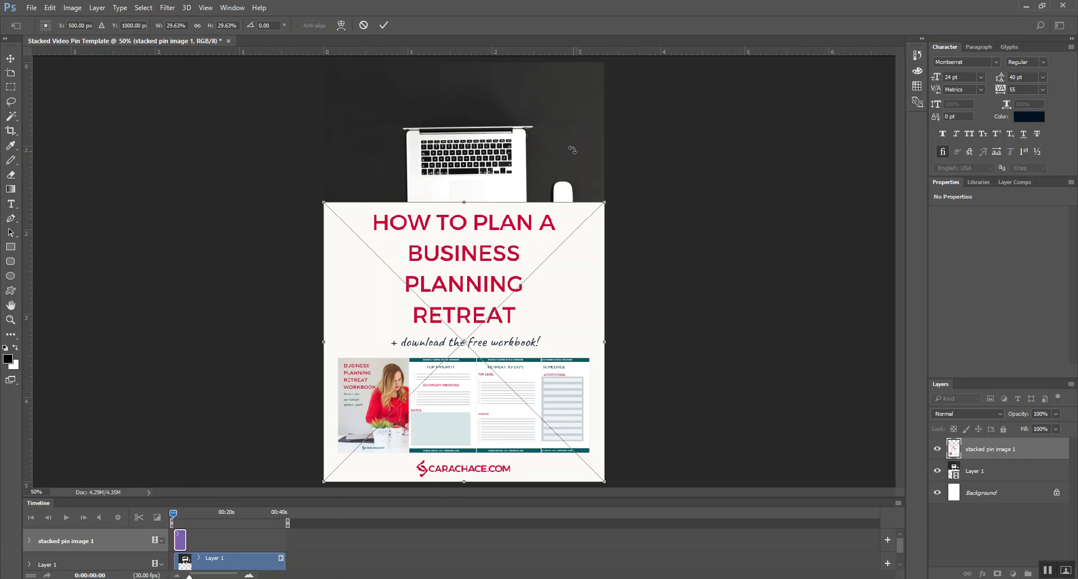
click(381, 26)
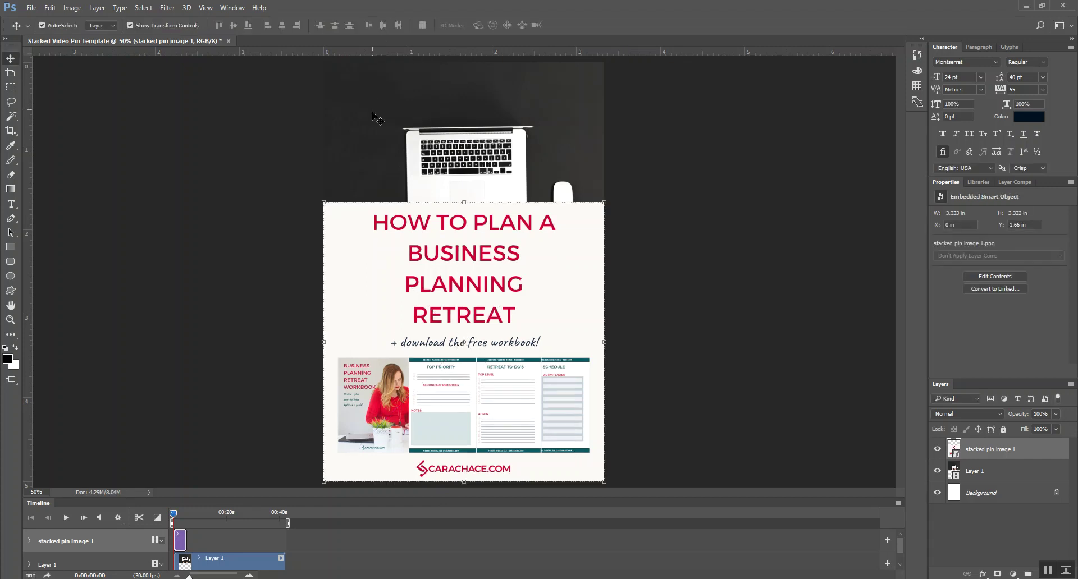
Convert the laptop video layer (Layer 1) to a smart object.
click(376, 150)
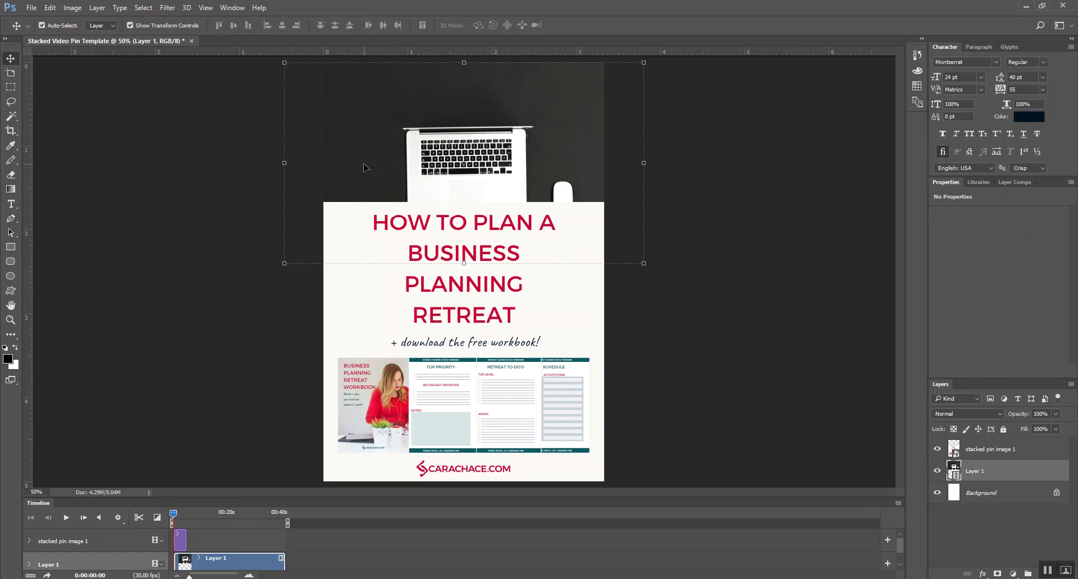
click(285, 263)
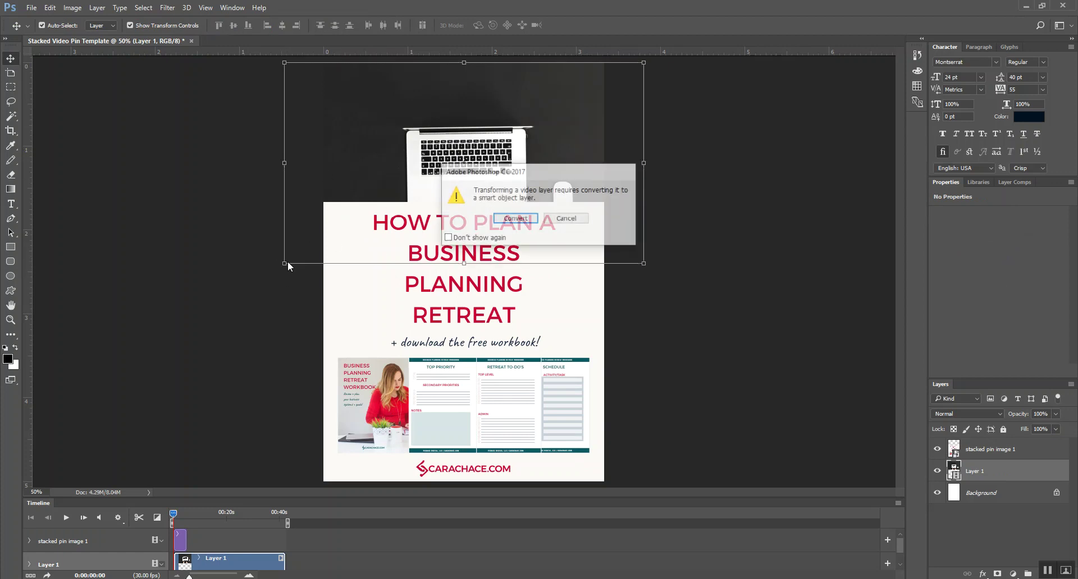
click(513, 218)
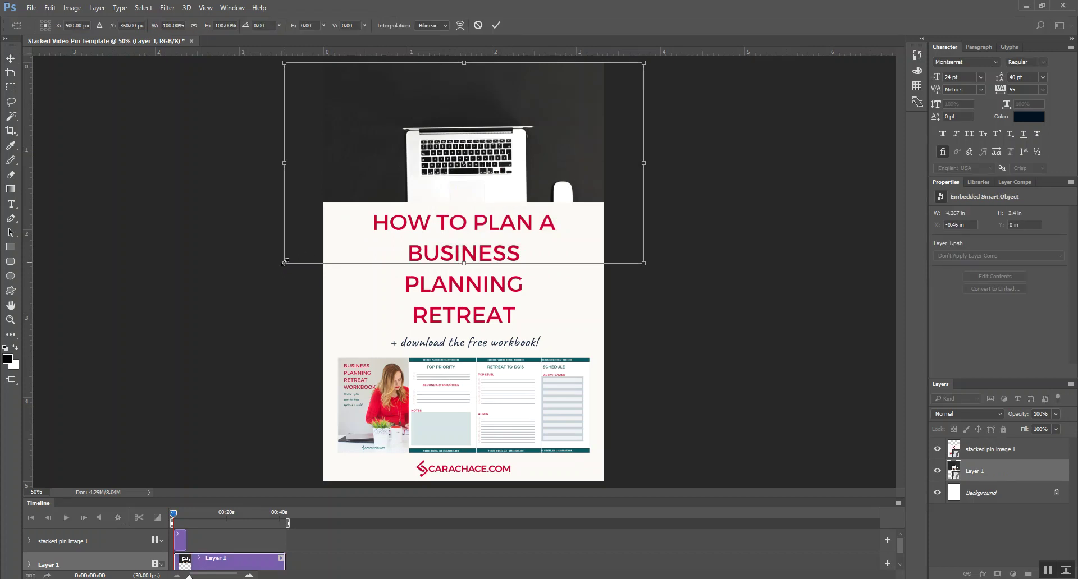
Scale the laptop video down to the pin's width, sitting just above the retreat graphic.
drag(286, 263, 327, 228)
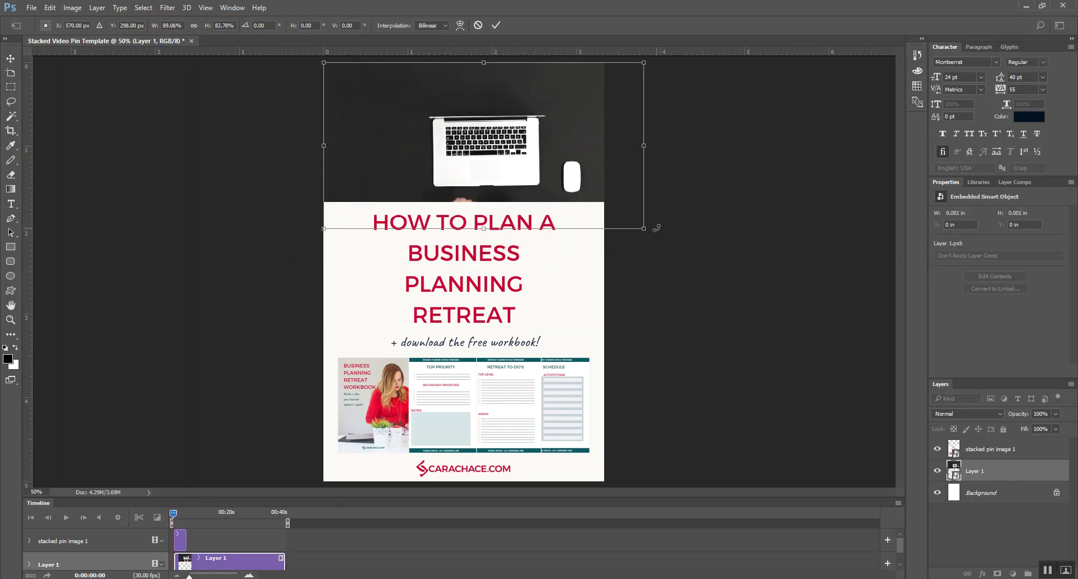
drag(645, 227, 605, 202)
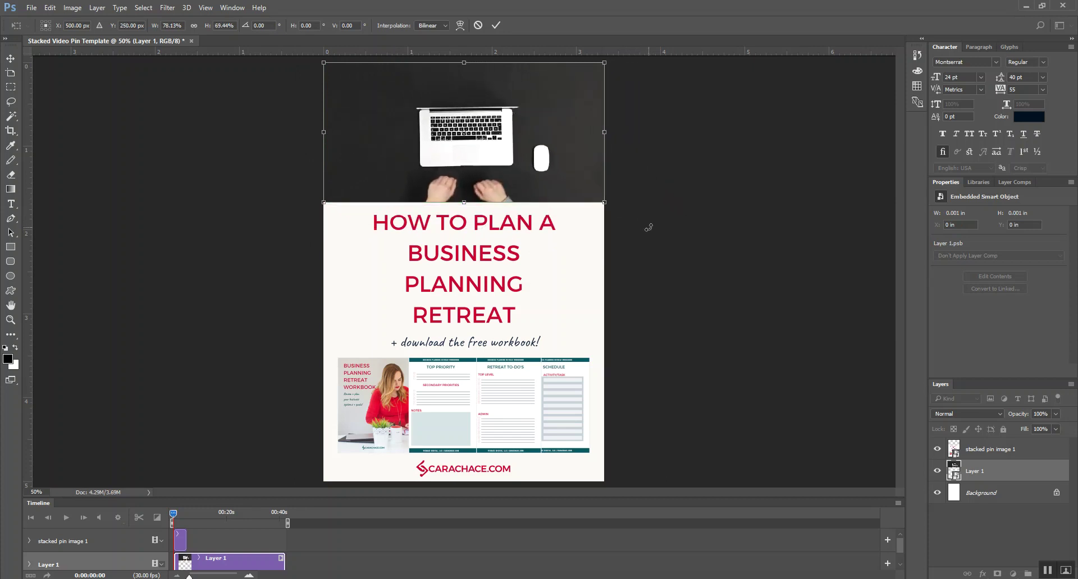
click(495, 26)
click(719, 358)
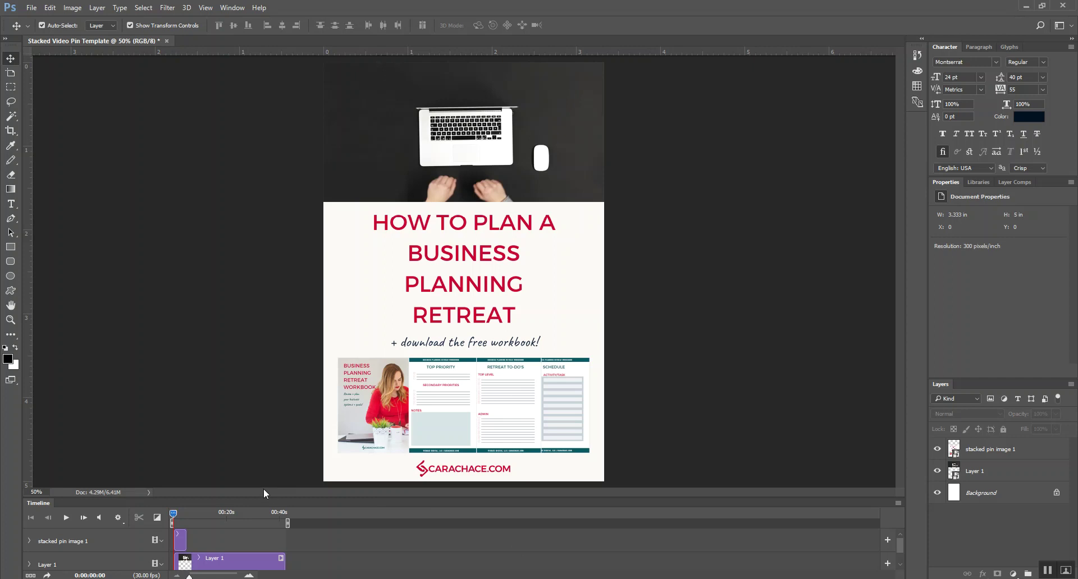
Extend the stacked pin image 1 clip to the video's length, then trim the laptop clip to about 15 seconds.
drag(265, 498, 263, 425)
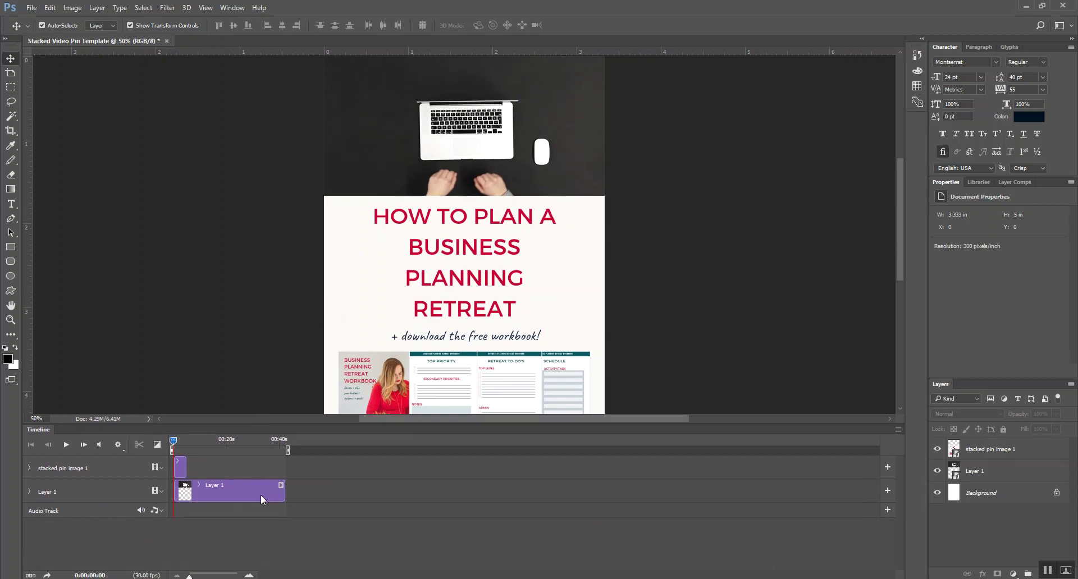
click(186, 466)
drag(186, 466, 275, 478)
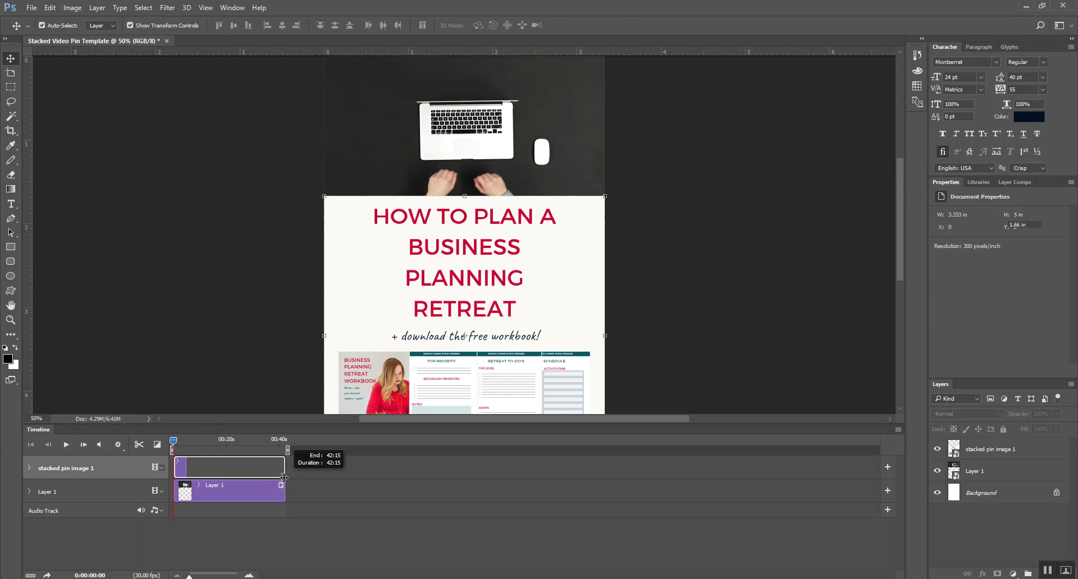
drag(284, 478, 284, 478)
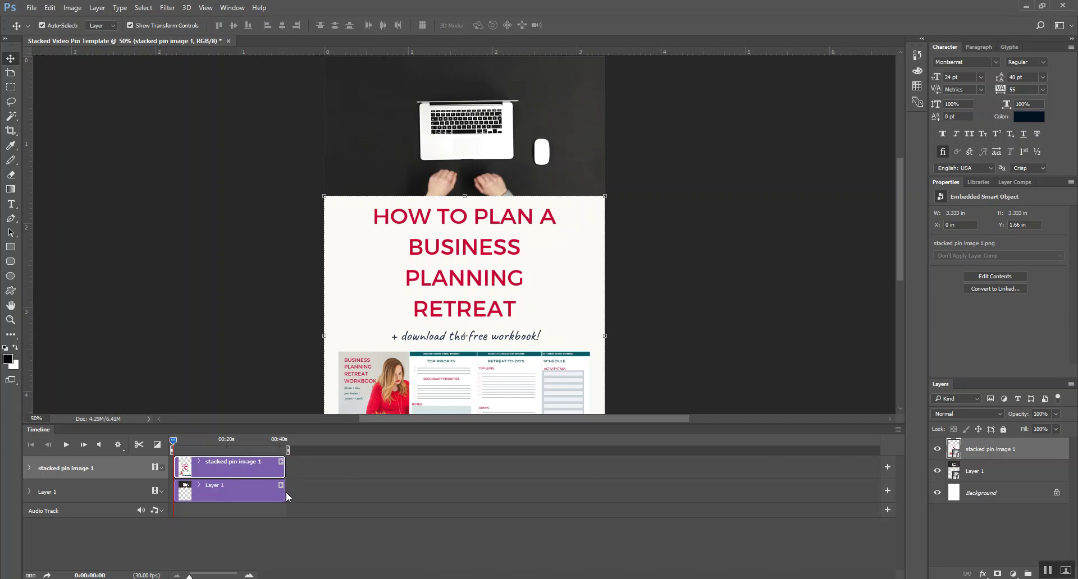
drag(283, 493, 209, 495)
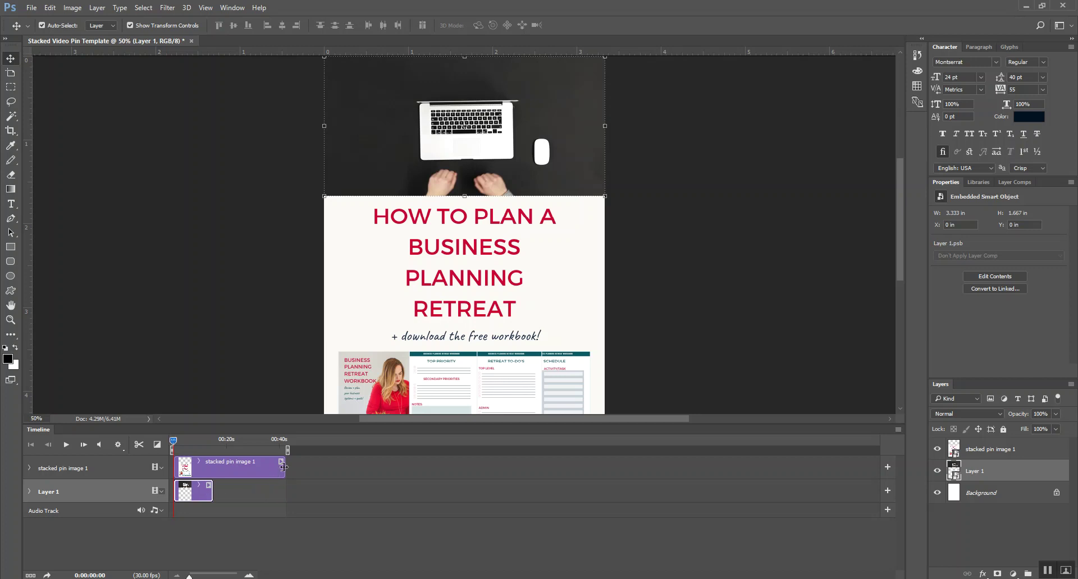
Trim the stacked pin image 1 clip to end with the laptop video and shrink the timeline.
drag(284, 467, 219, 474)
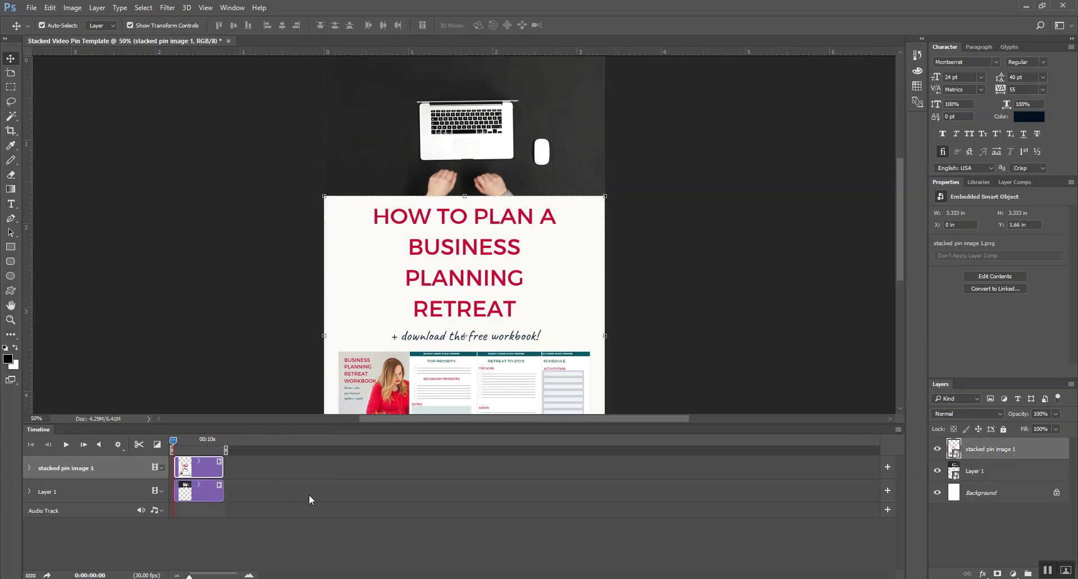
click(325, 530)
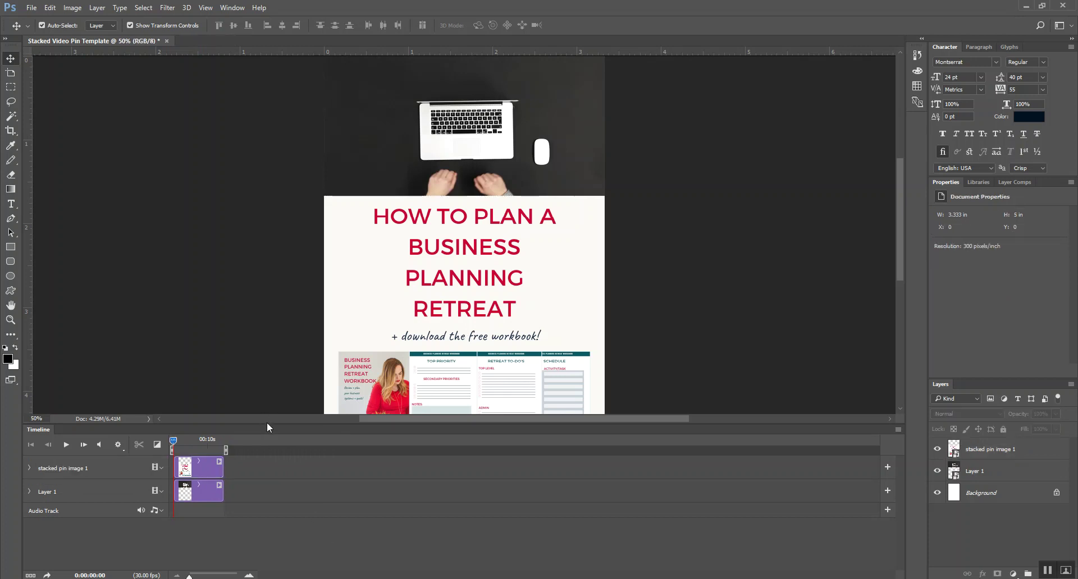
drag(267, 422, 280, 496)
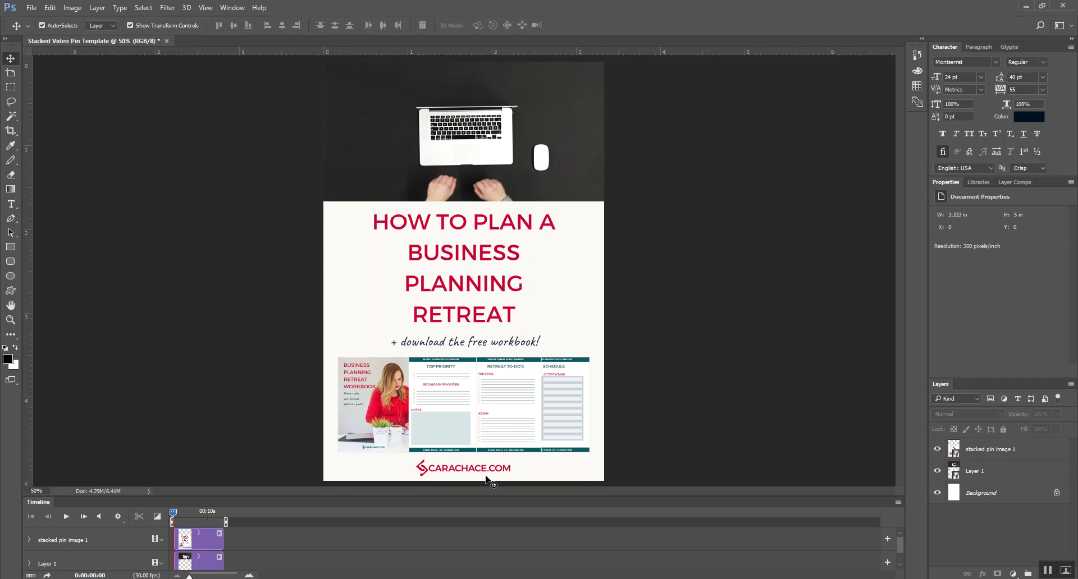
click(31, 8)
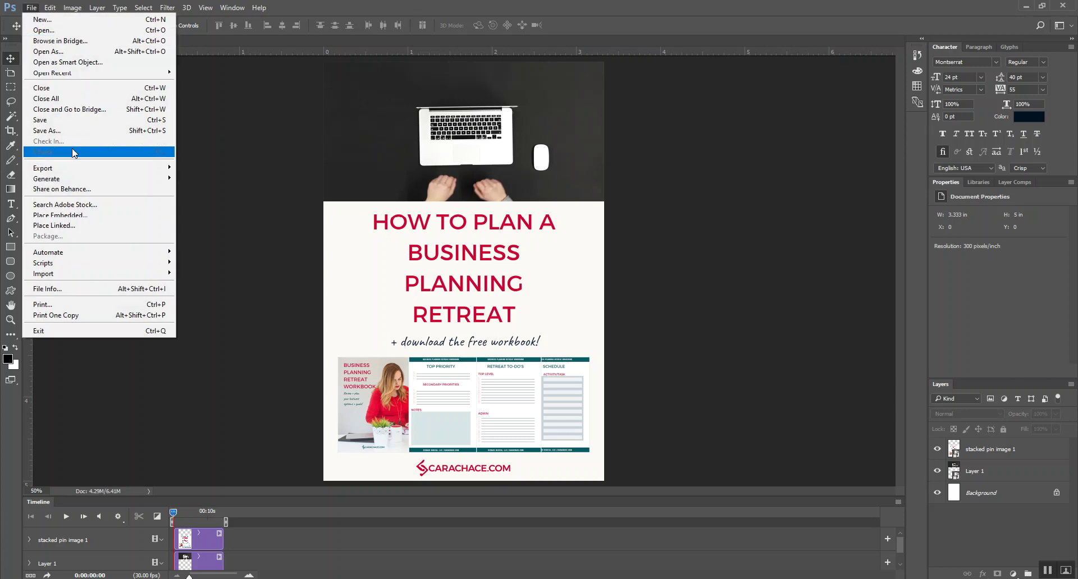
In Render Video, set the output folder to Blogs > How to plan a business planning retreat.
mouse_move(78, 170)
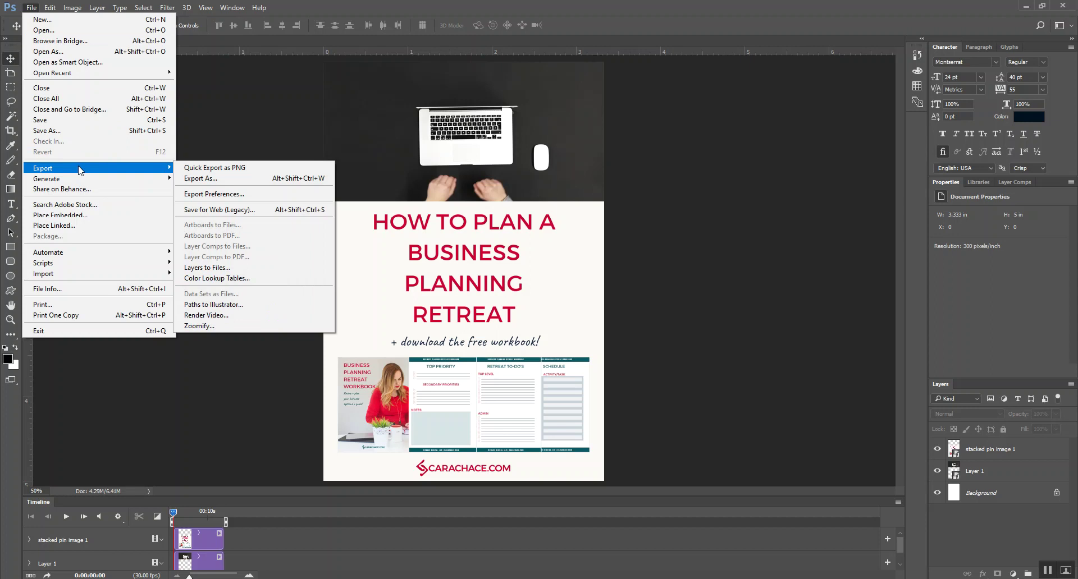
click(251, 316)
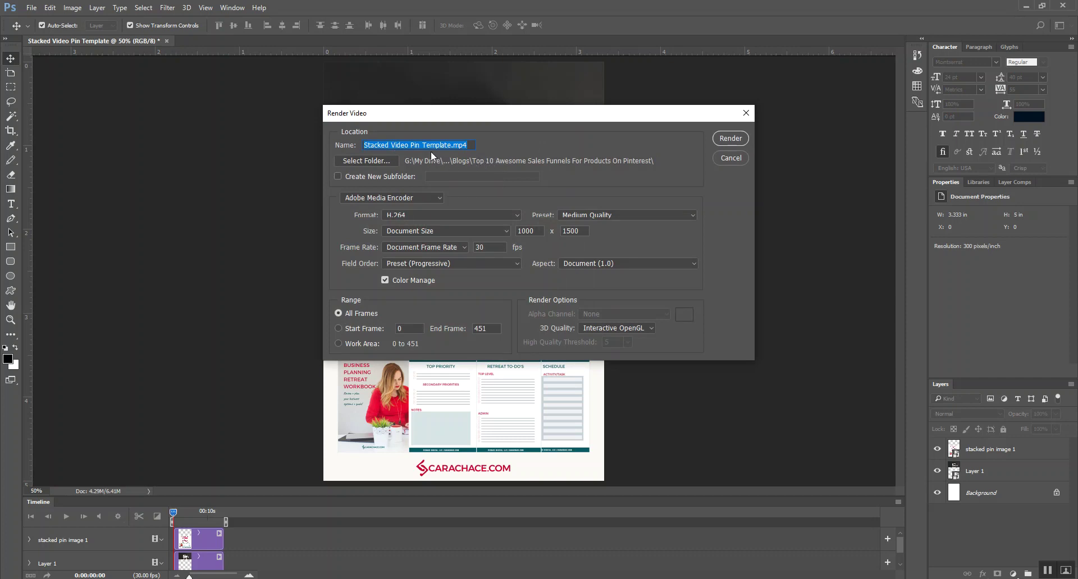
click(369, 159)
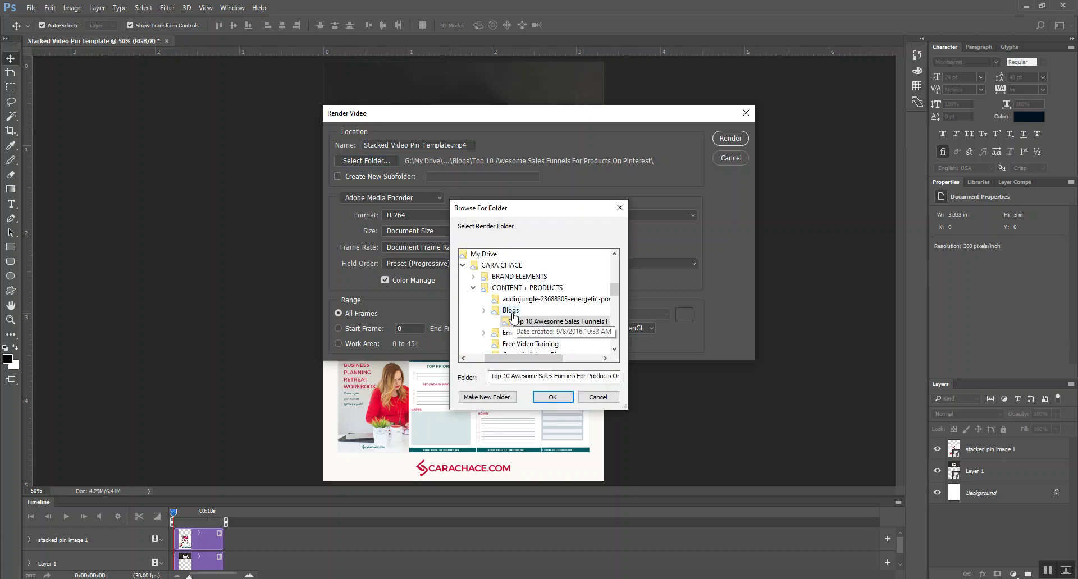
click(512, 312)
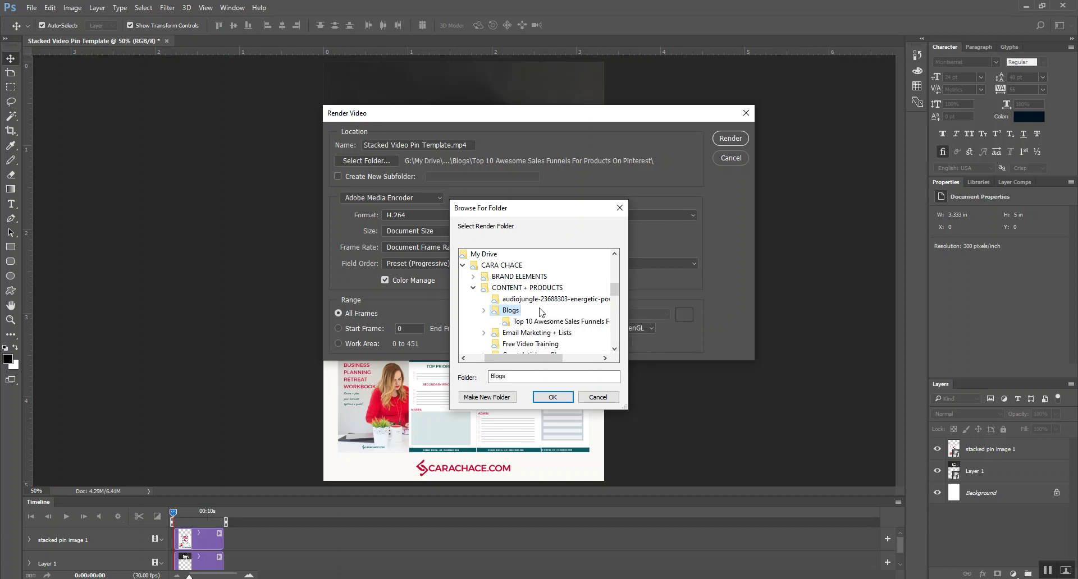
scroll(526, 315, down, 1)
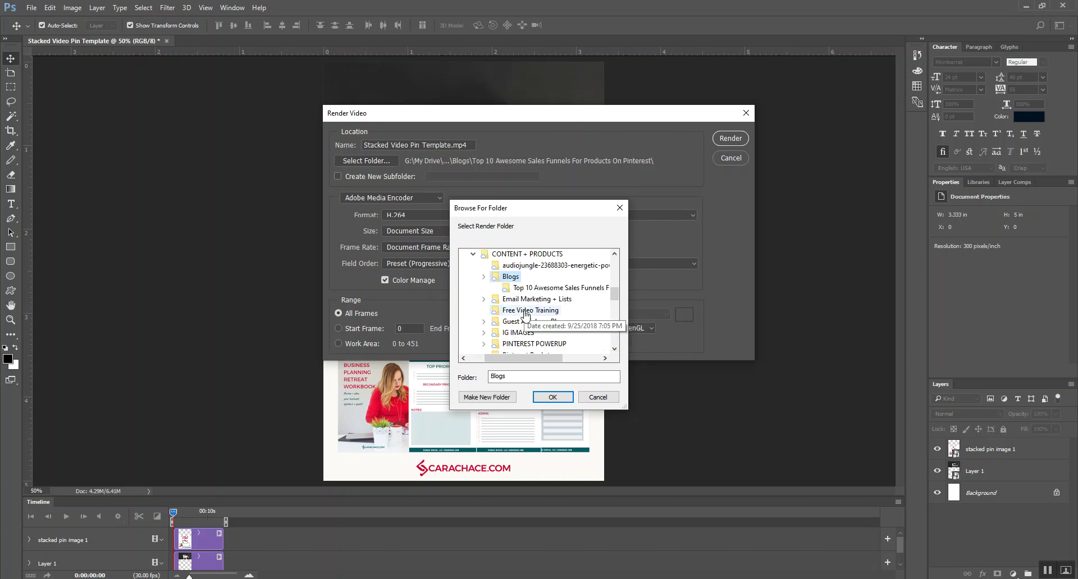
click(484, 277)
scroll(533, 316, down, 8)
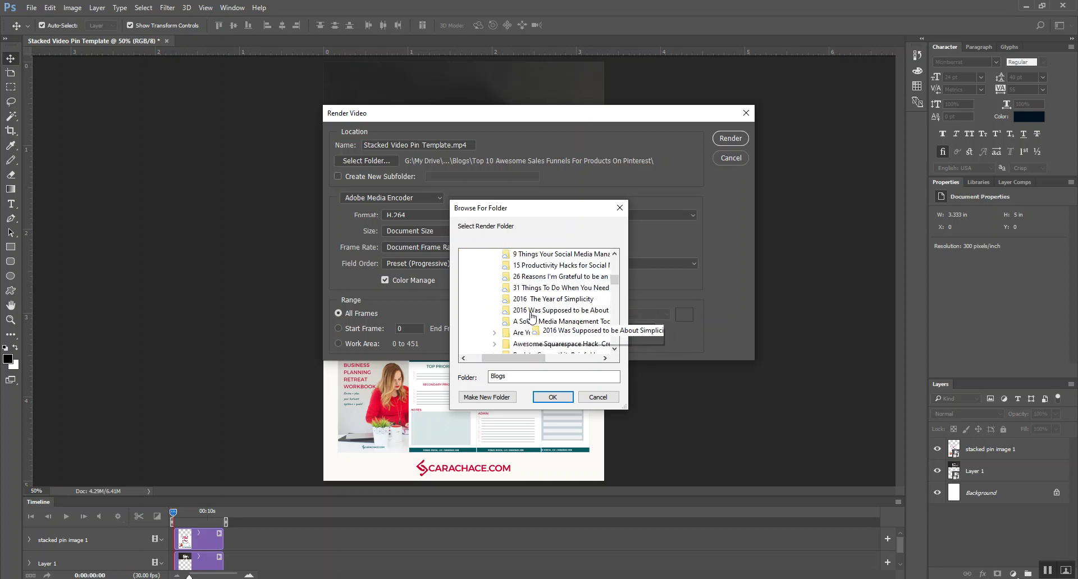
scroll(533, 316, down, 2)
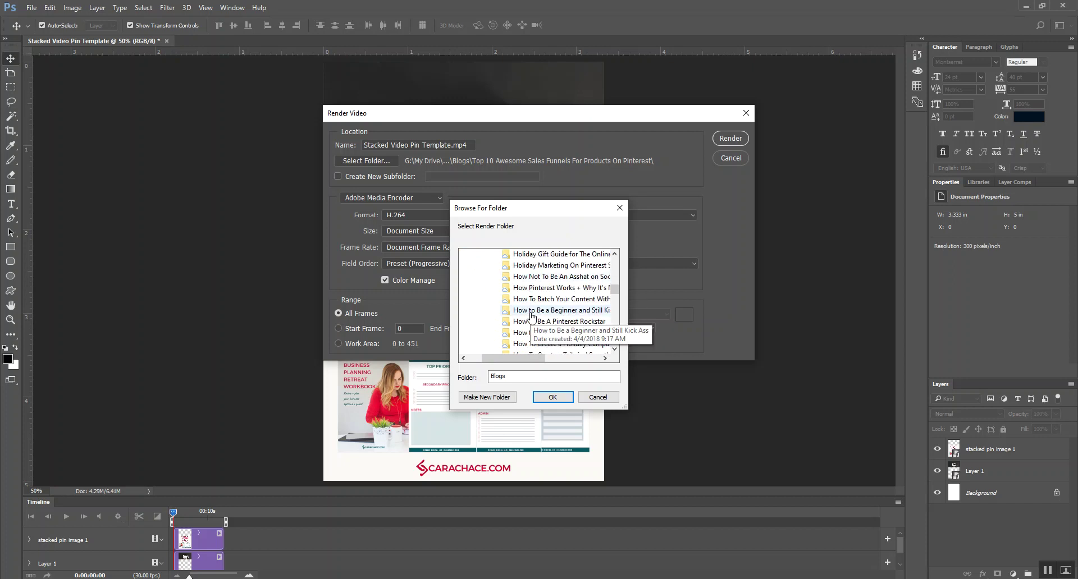
scroll(532, 316, down, 1)
scroll(534, 321, down, 1)
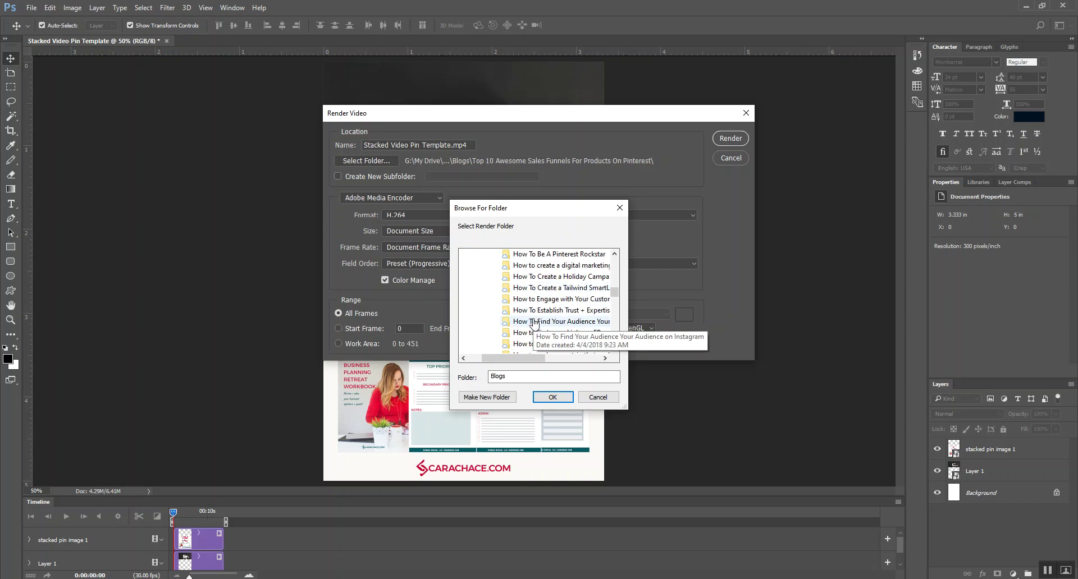
scroll(533, 321, down, 2)
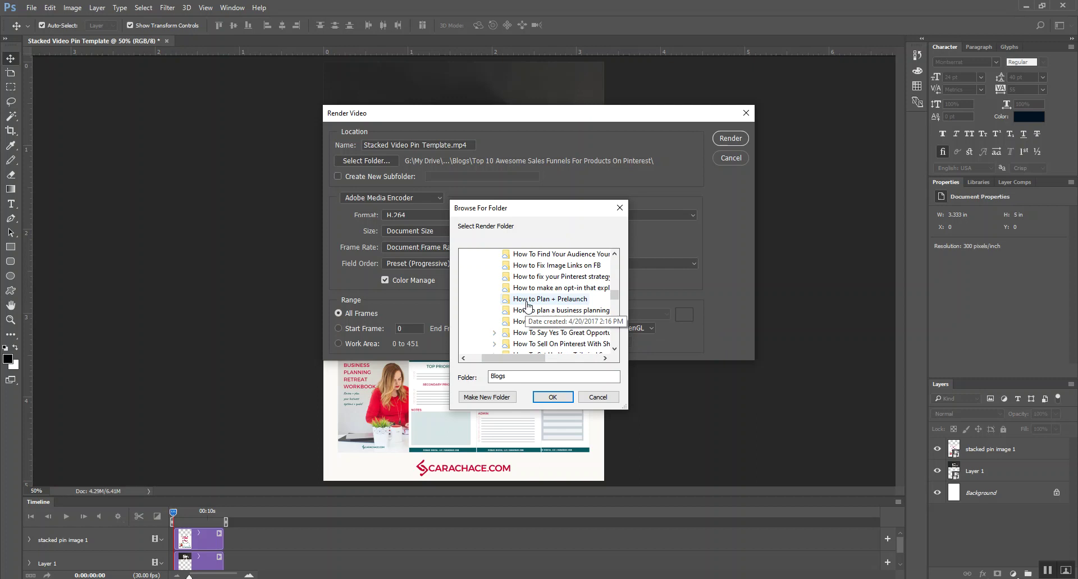
click(531, 311)
click(552, 398)
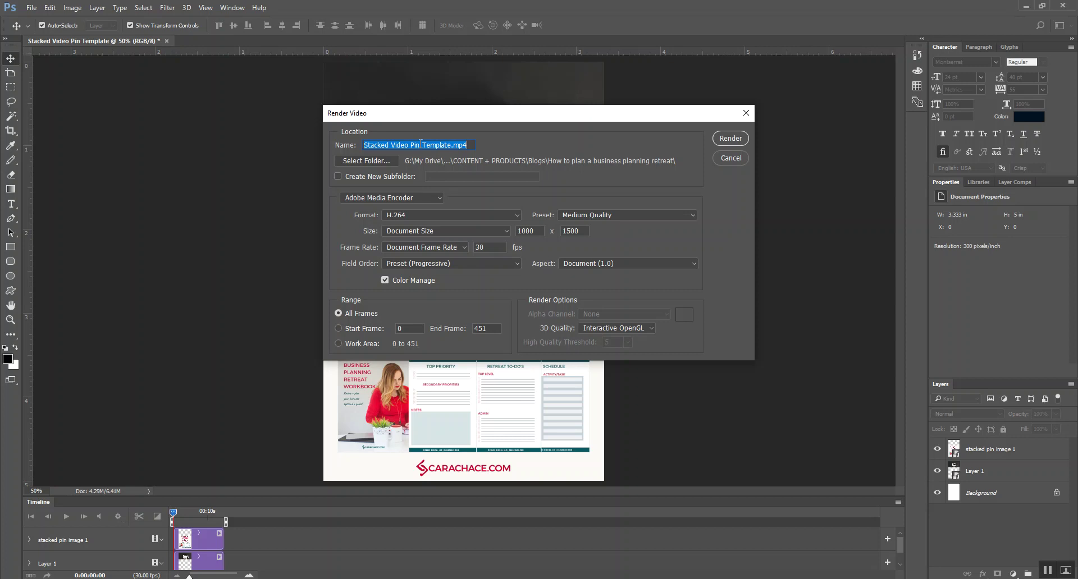
Rename the output file to Stacked Video Pin 1.mp4.
click(421, 144)
drag(421, 144, 447, 143)
key(BackSpace)
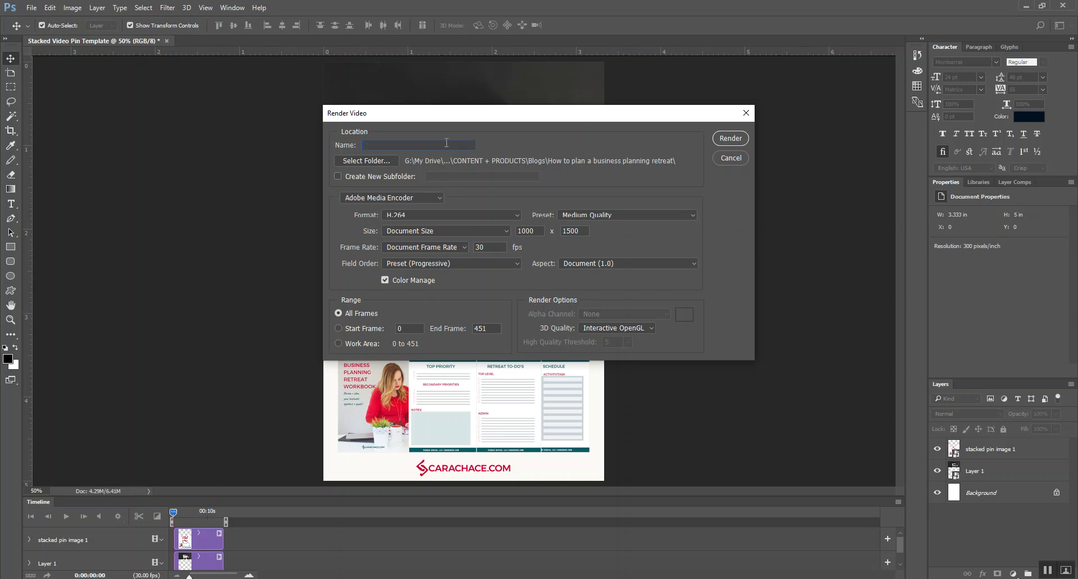
key(ctrl+z)
text(1)
Keep the Medium Quality preset, render the video, and check the exported file in its folder.
click(584, 216)
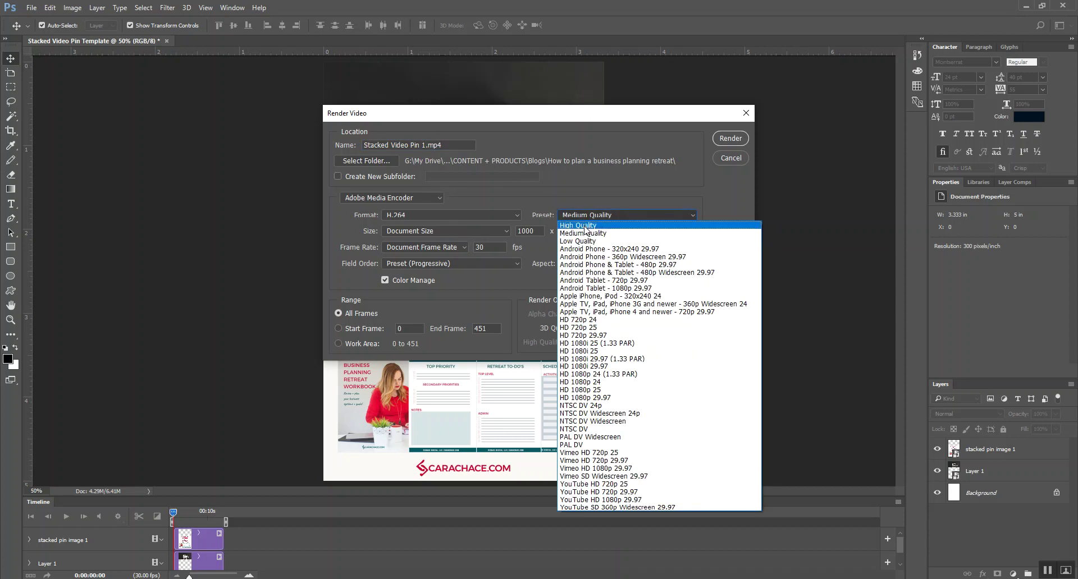
click(582, 234)
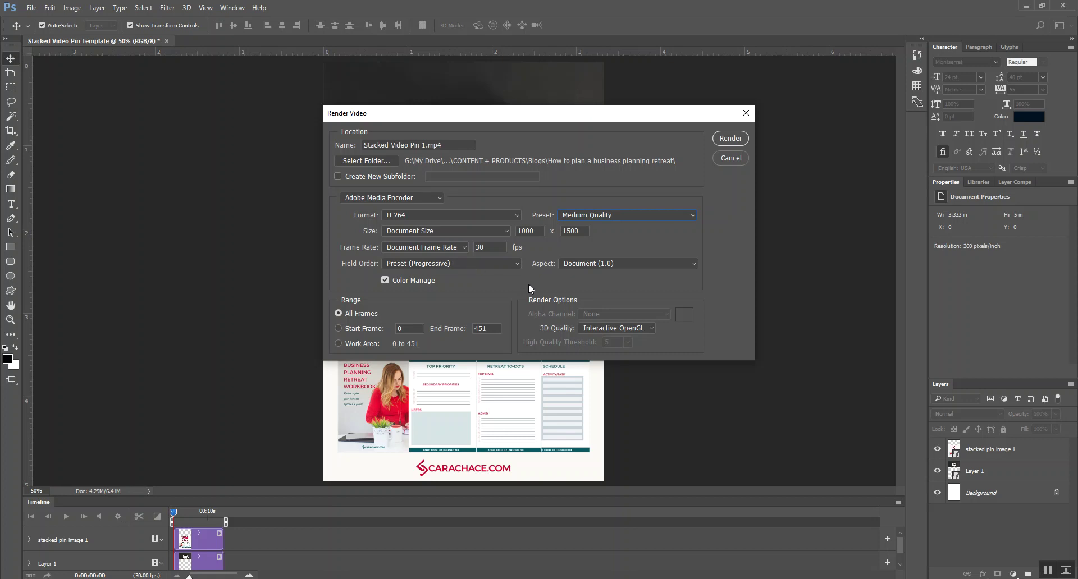
click(732, 139)
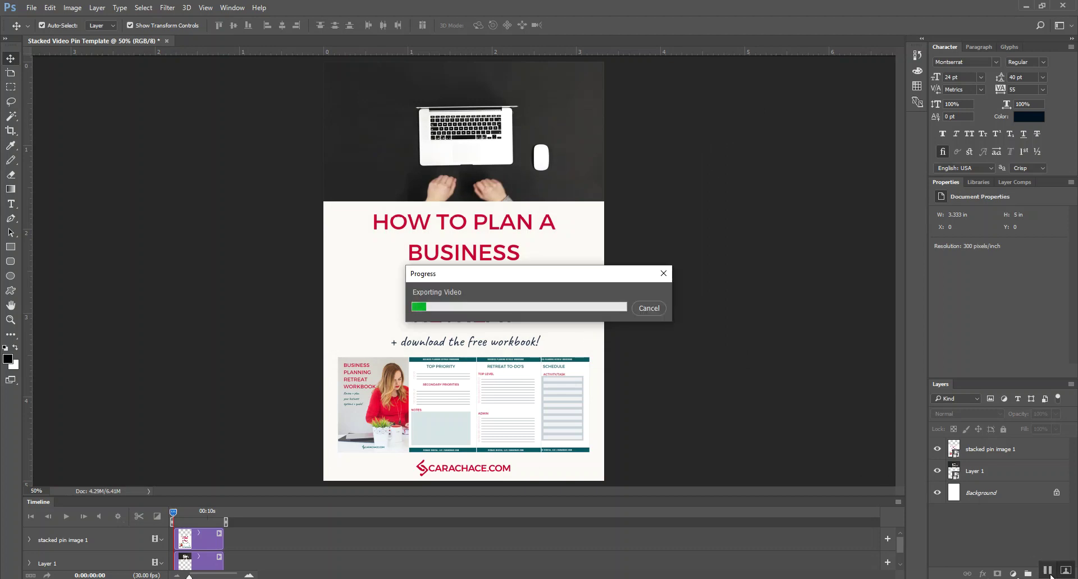
click(790, 568)
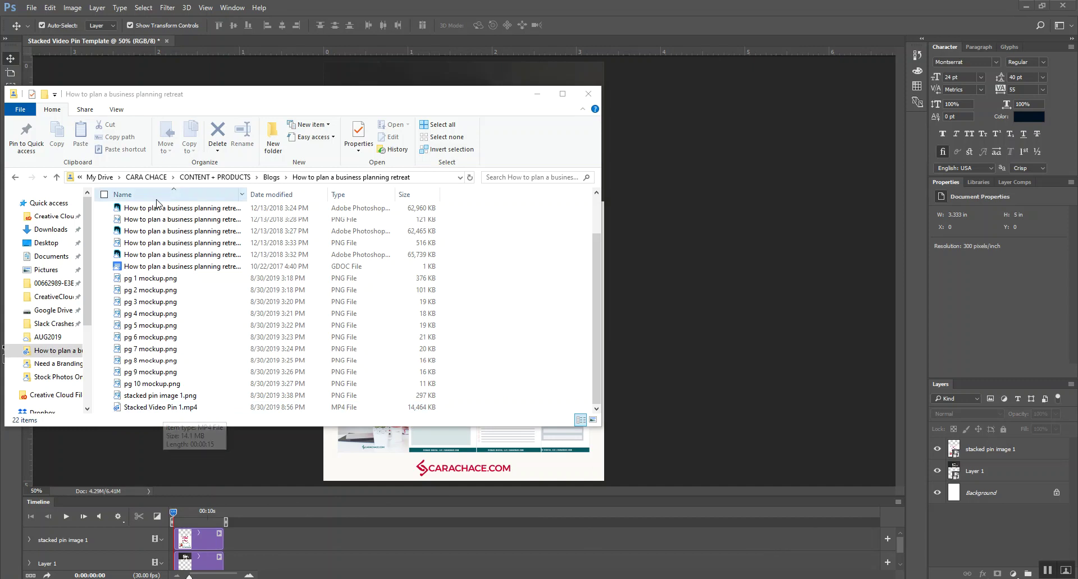
Open Stacked Video Pin 1.mp4 from the How to plan a business planning retreat folder.
click(170, 410)
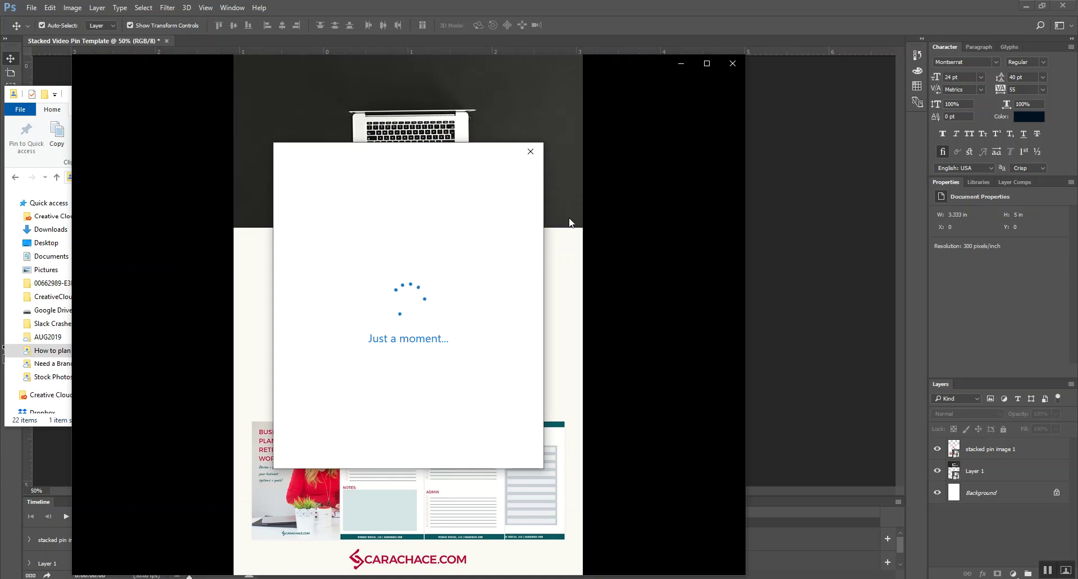
Close the 'Just a moment...' popup so Stacked Video Pin 1 plays in Movies & TV.
click(530, 151)
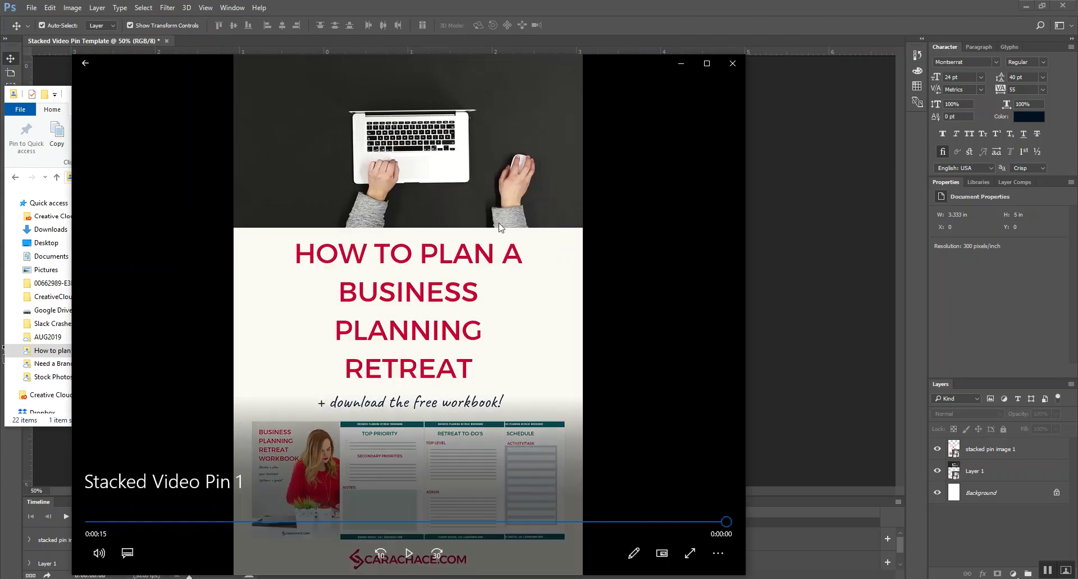